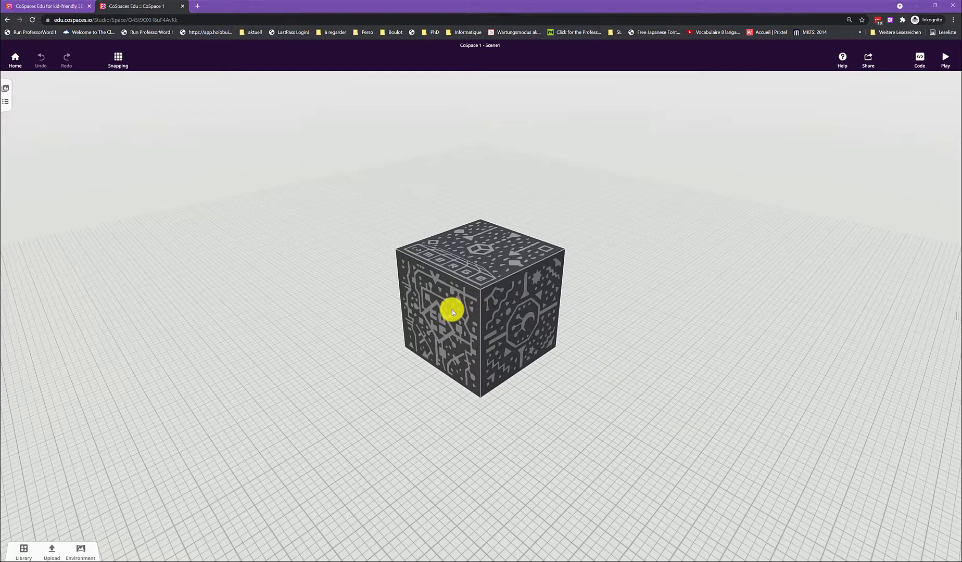
# Step: Show the inside of the Merge Cube and return it to the outside view
pyautogui.click(451, 310)
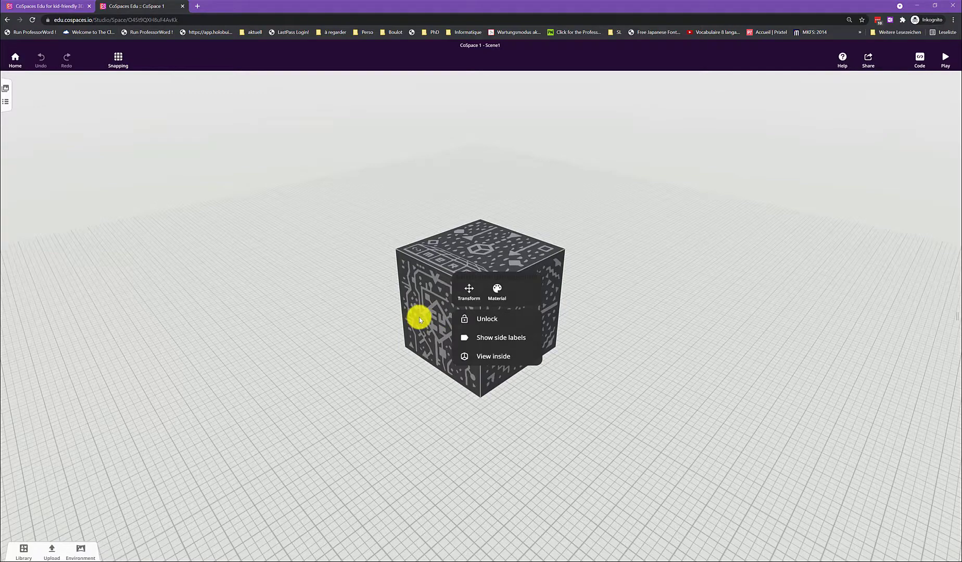
pyautogui.click(497, 356)
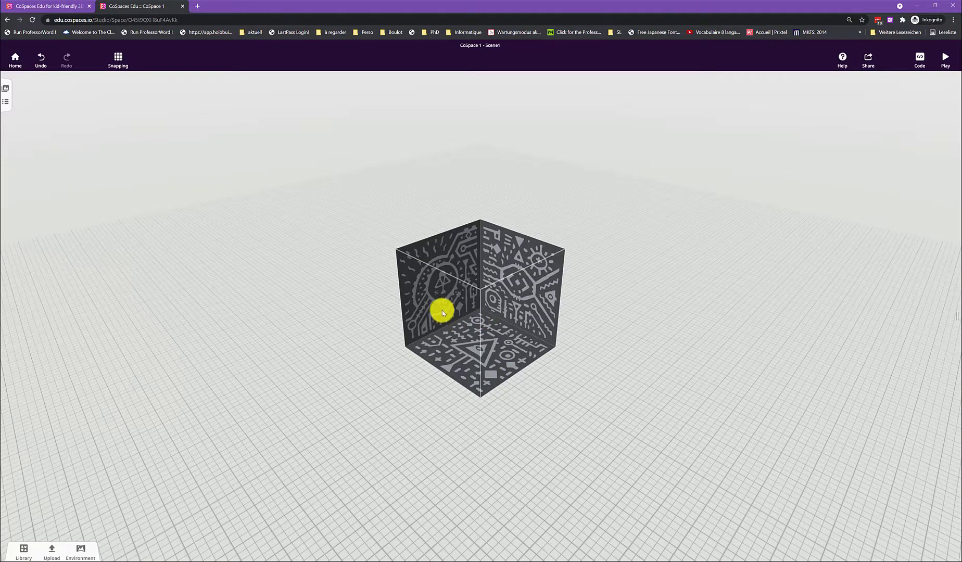
pyautogui.click(460, 327)
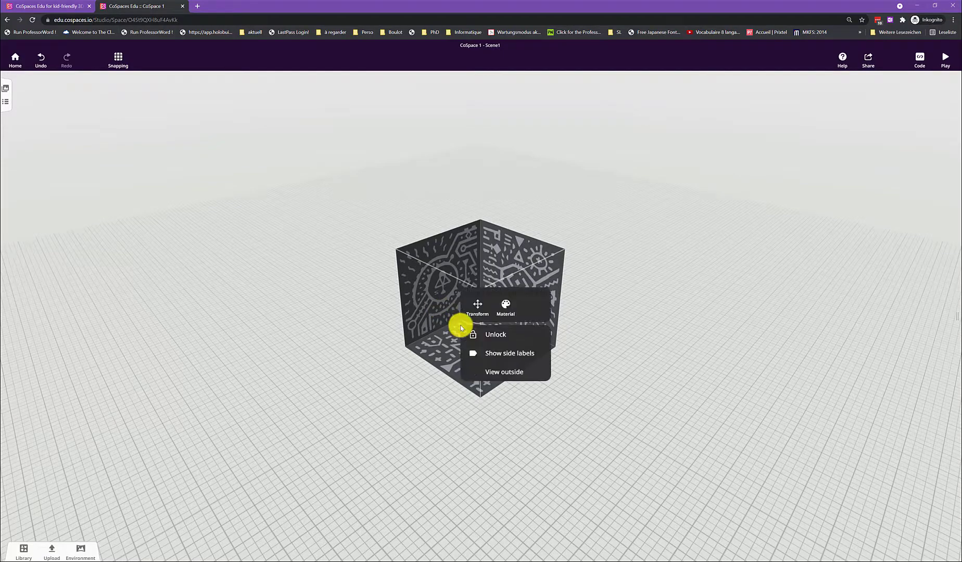
pyautogui.click(507, 372)
# Step: Try the purple patterned texture on the cube and restore the original Merge texture
pyautogui.click(481, 346)
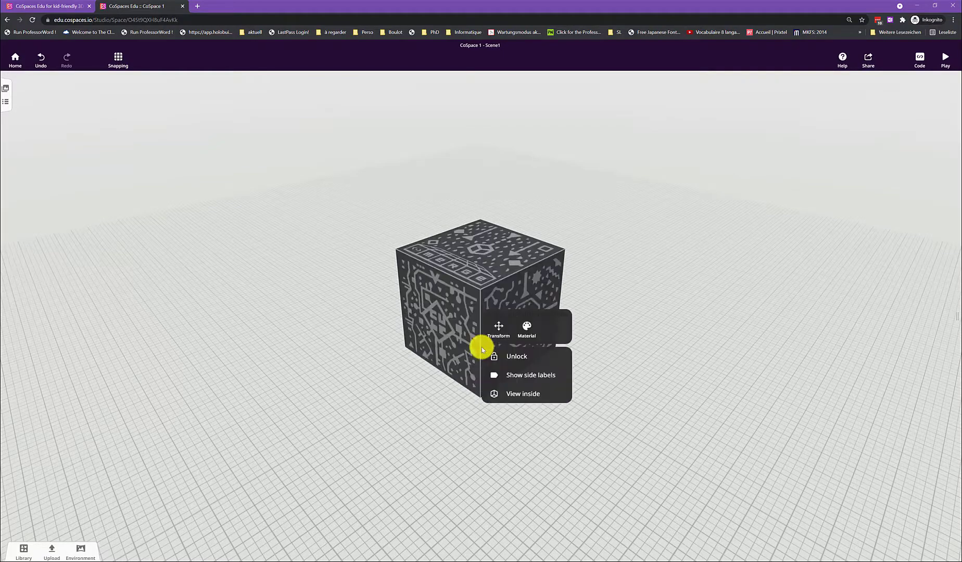
pyautogui.click(527, 333)
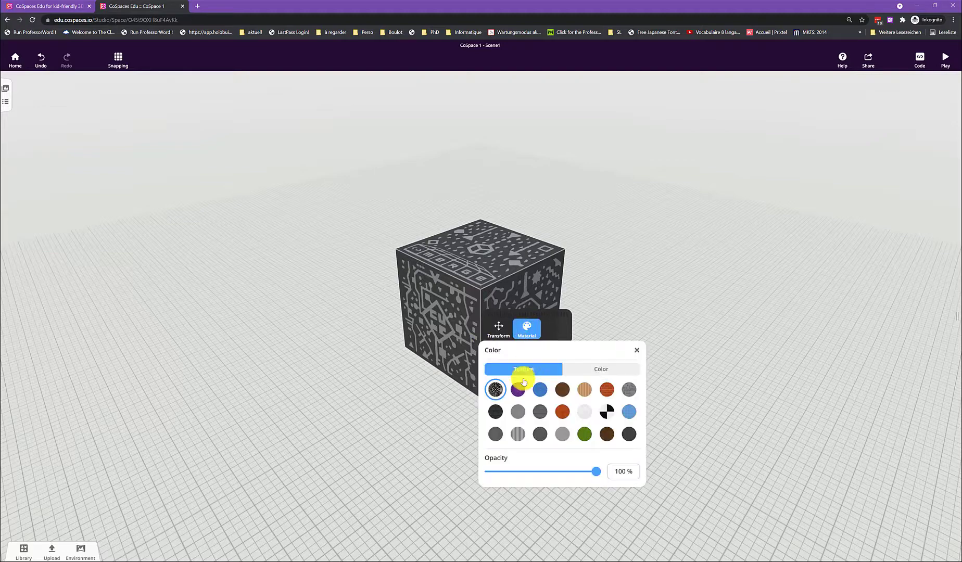
pyautogui.click(514, 390)
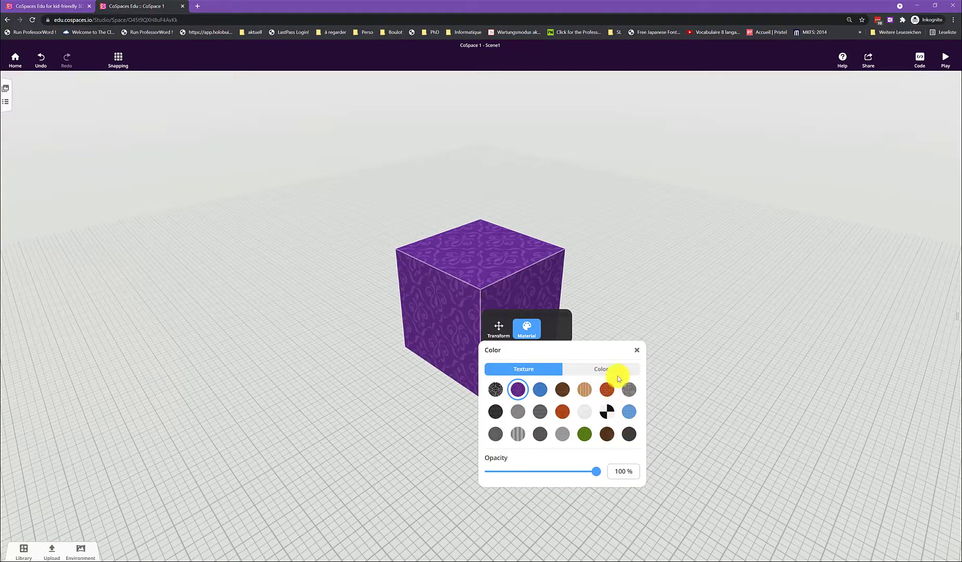
pyautogui.click(496, 389)
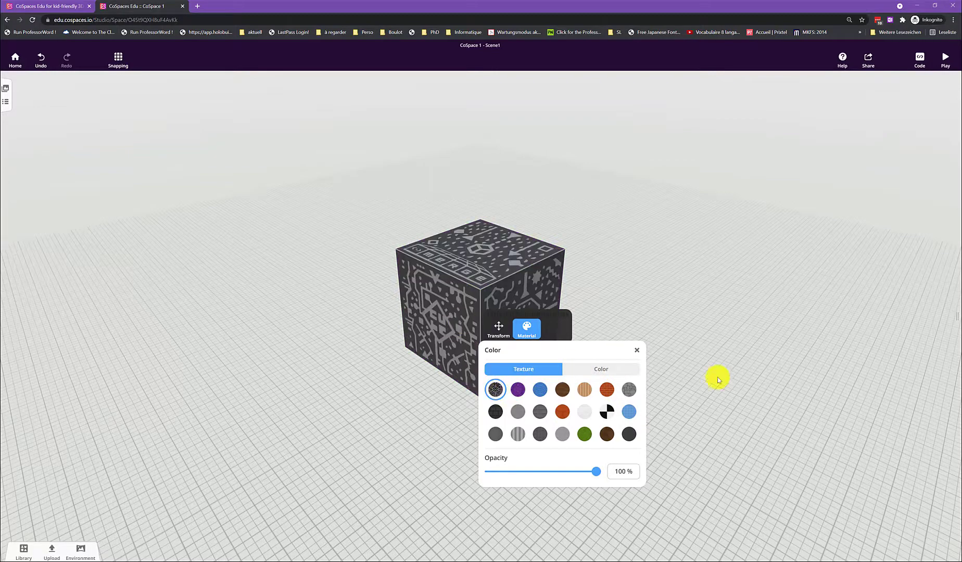
pyautogui.click(636, 352)
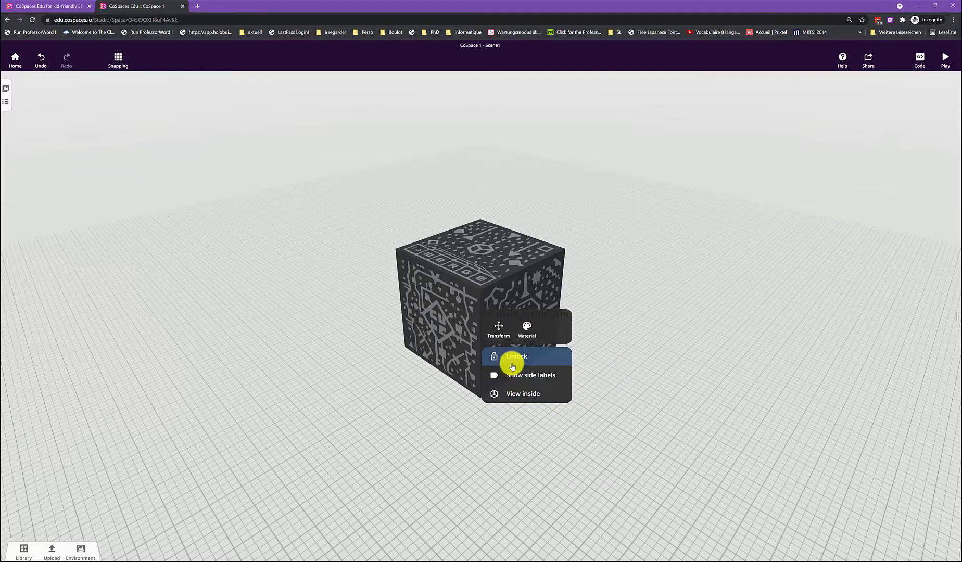
pyautogui.click(424, 407)
# Step: Unlock the Merge Cube and lift it above the ground plane
pyautogui.moveTo(443, 363); pyautogui.dragTo(424, 335)
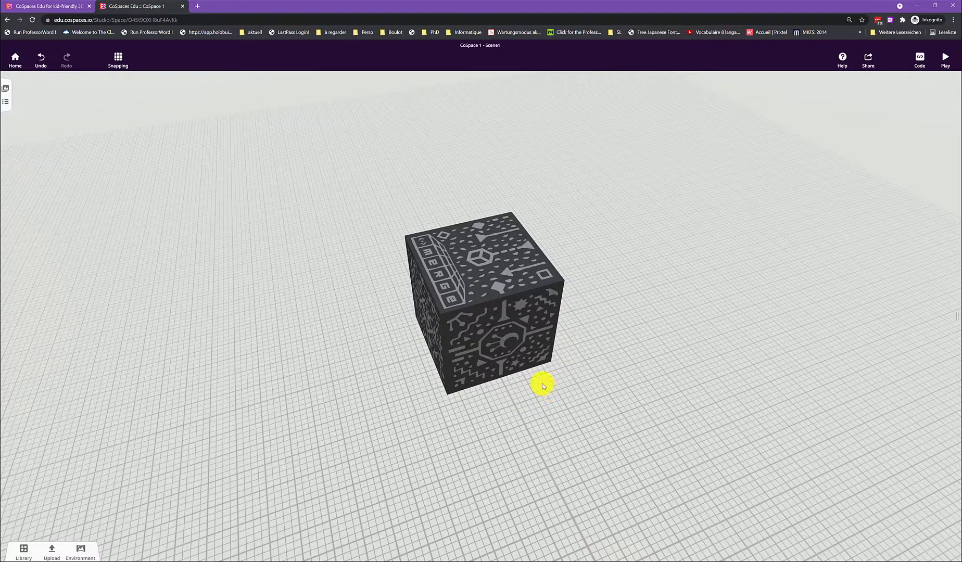
pyautogui.click(480, 349)
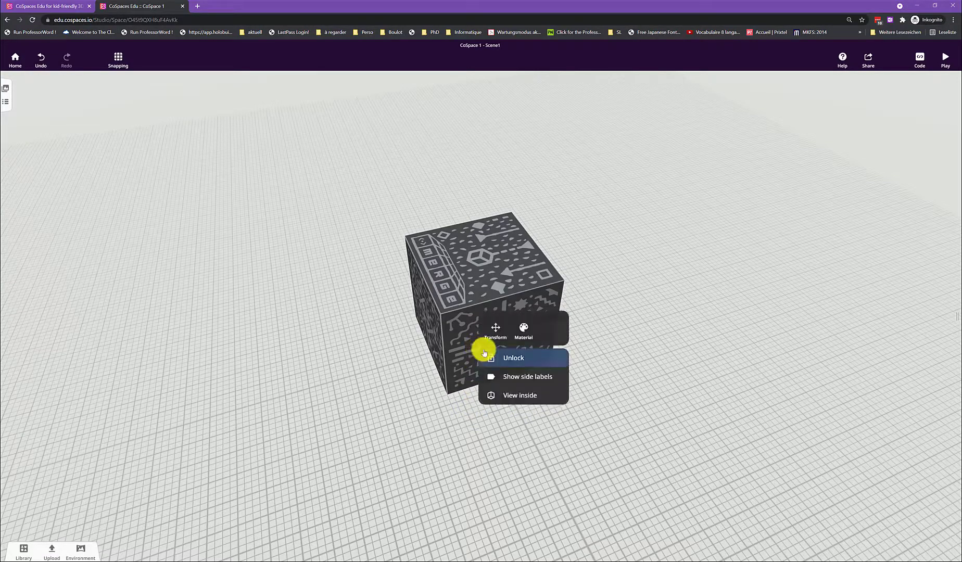
pyautogui.click(522, 357)
pyautogui.click(490, 294)
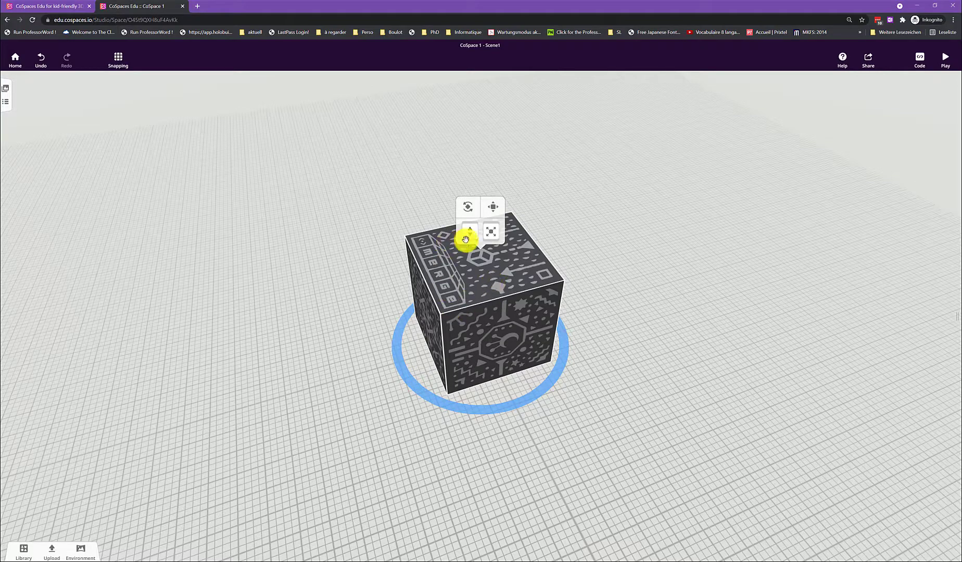
pyautogui.moveTo(465, 238); pyautogui.dragTo(468, 233)
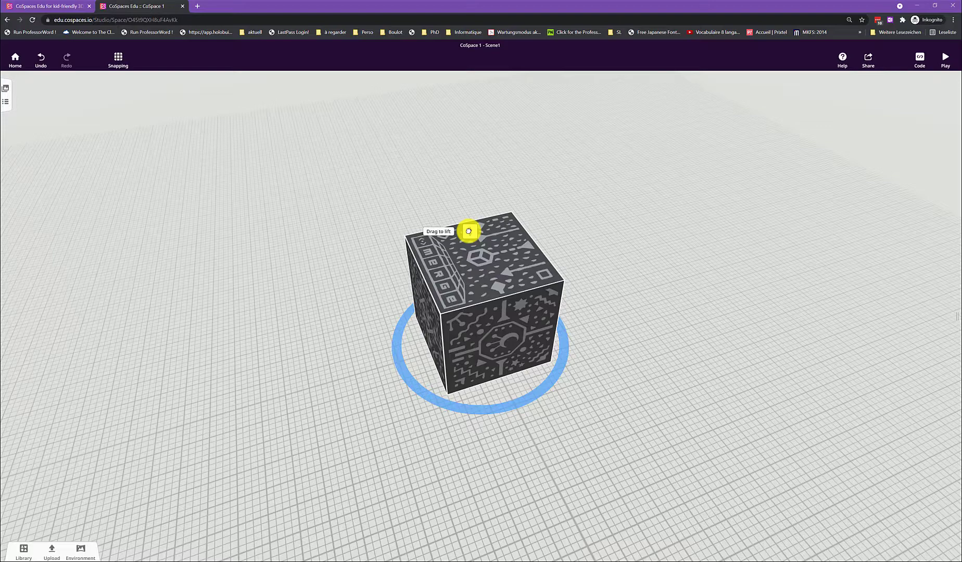
pyautogui.moveTo(469, 229); pyautogui.dragTo(455, 151)
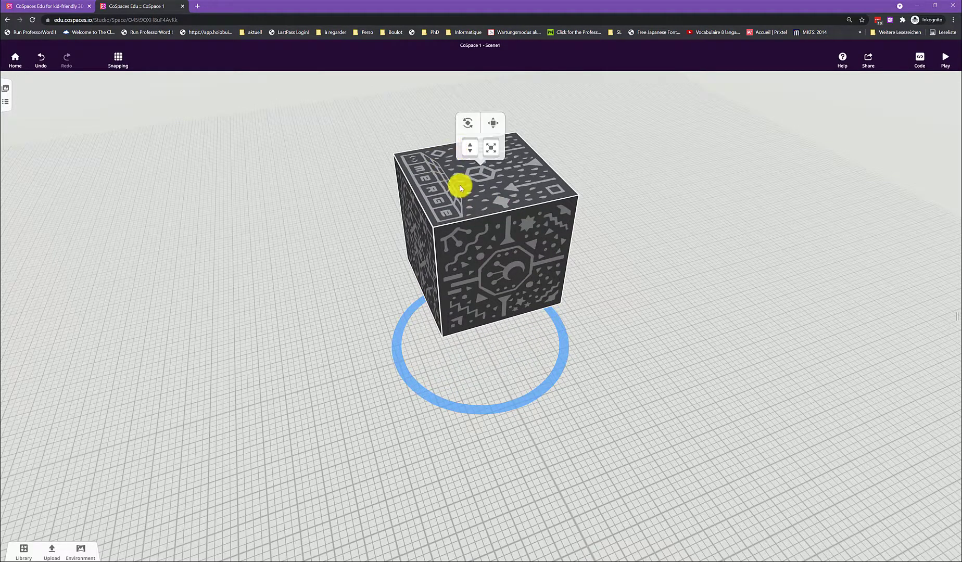
# Step: Rotate the raised cube about 22.5° around its horizontal axis so that its front face tilts upward
pyautogui.scroll(1, 506, 184)
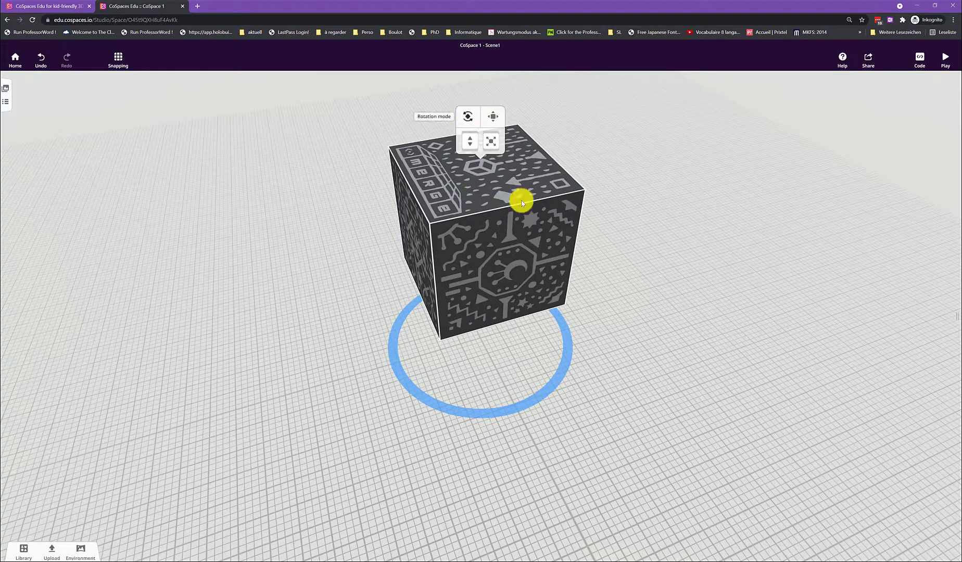
pyautogui.moveTo(587, 394); pyautogui.dragTo(503, 300)
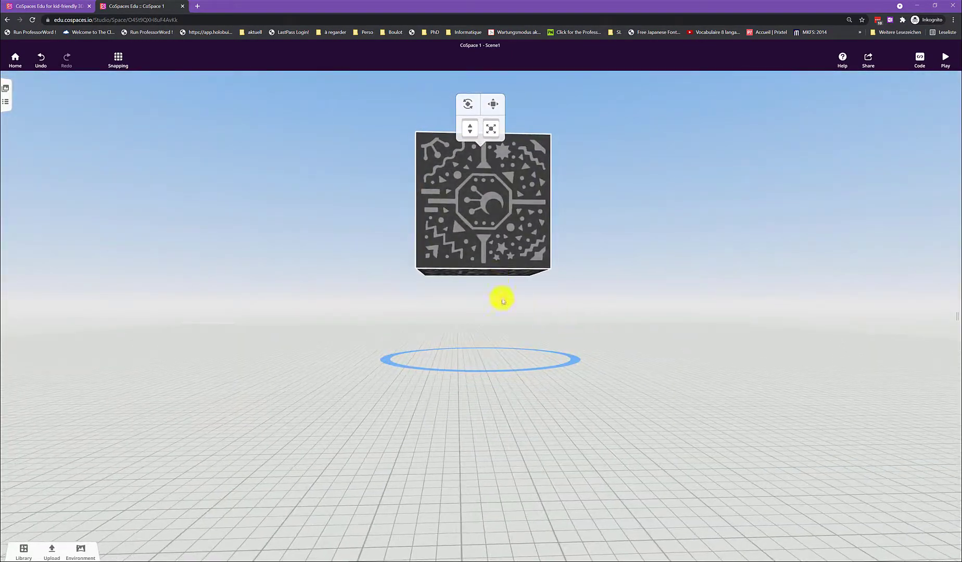
pyautogui.click(467, 105)
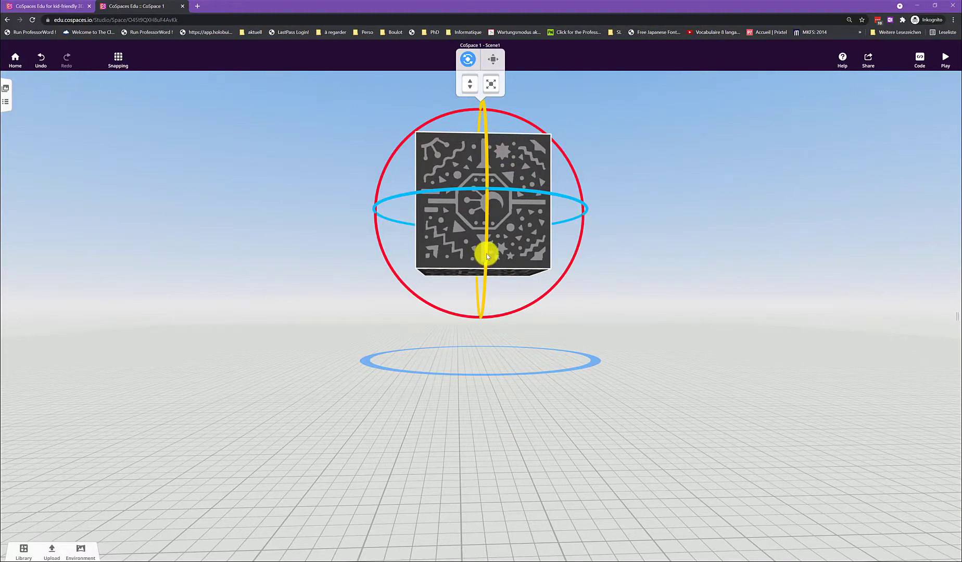
pyautogui.moveTo(485, 253); pyautogui.dragTo(486, 220)
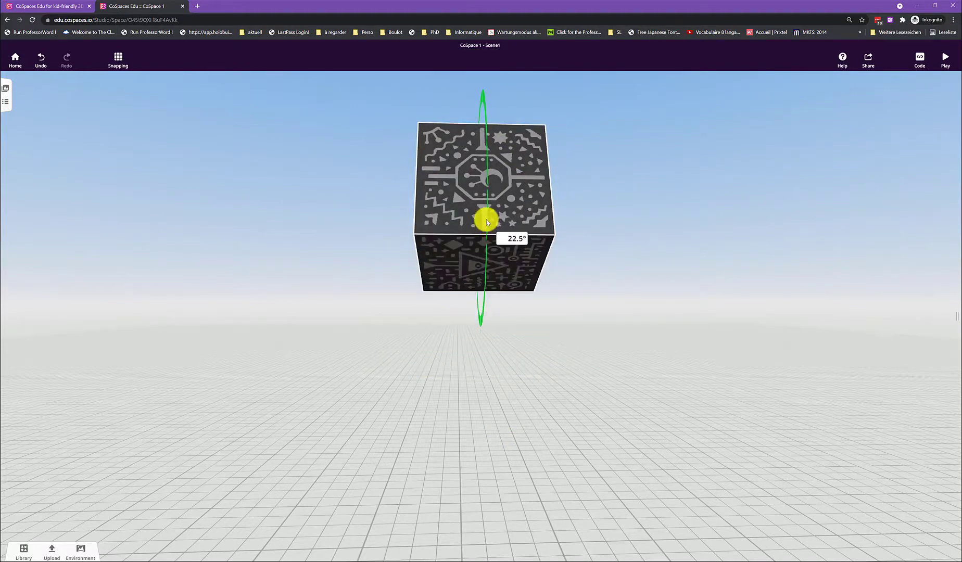
pyautogui.click(348, 429)
pyautogui.moveTo(347, 430); pyautogui.dragTo(401, 408)
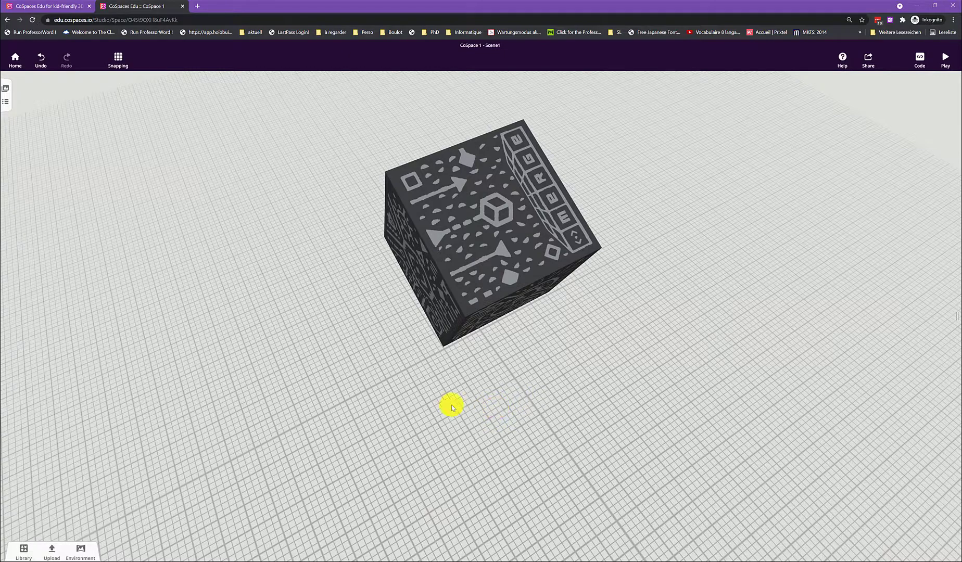
# Step: Add the Casual boy in the green shirt from the library's Characters beside the cube and enlarge him
pyautogui.click(20, 556)
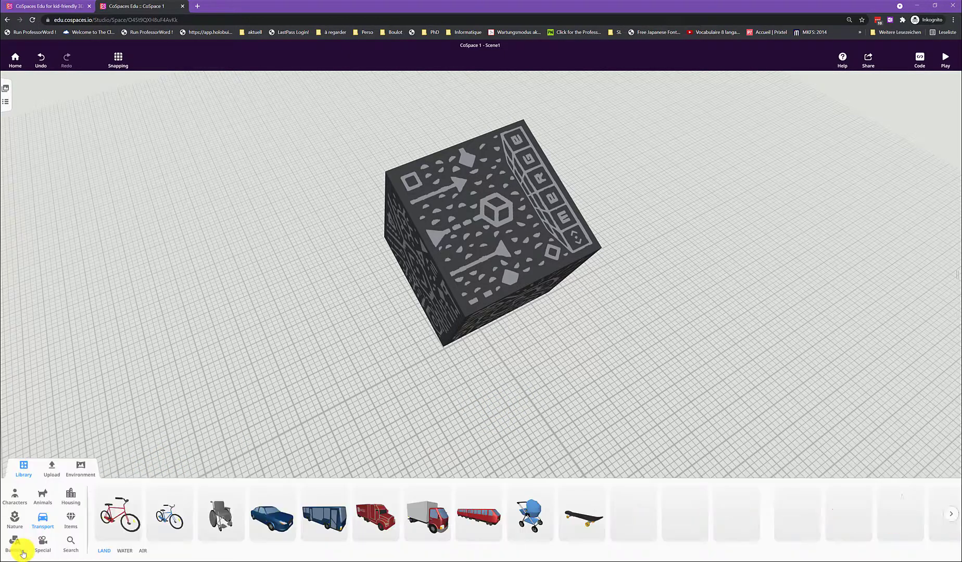
pyautogui.click(15, 502)
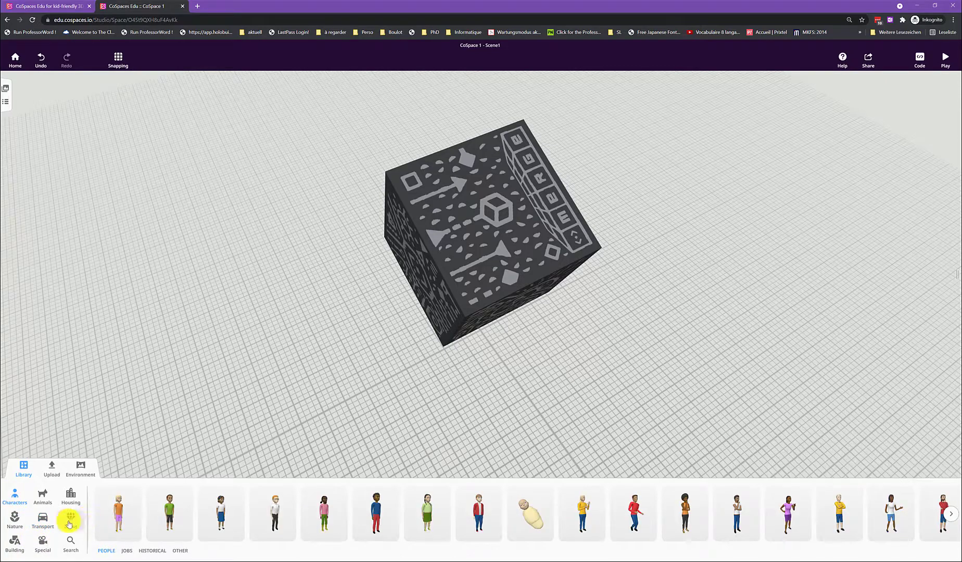
pyautogui.moveTo(172, 511); pyautogui.dragTo(312, 348)
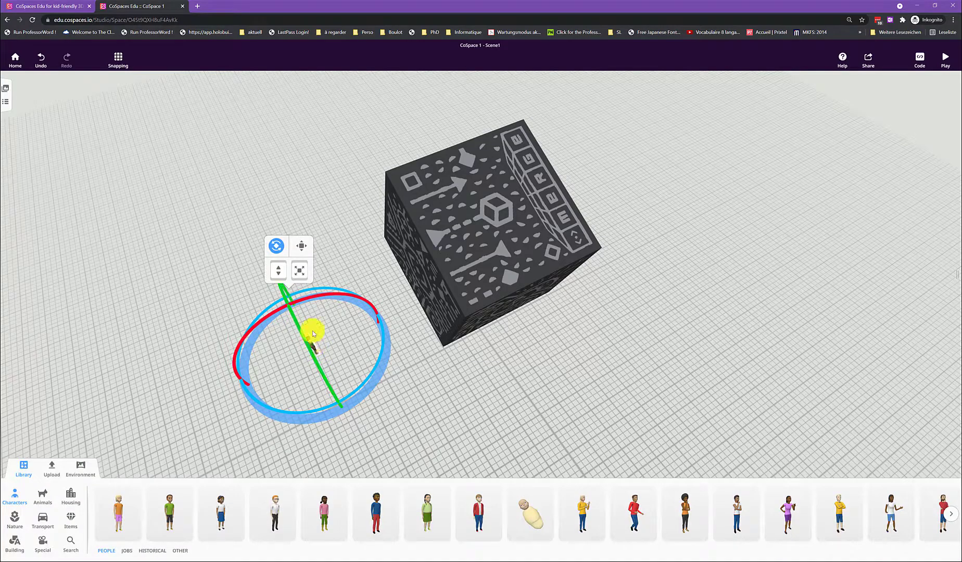
pyautogui.click(300, 270)
pyautogui.moveTo(301, 275); pyautogui.dragTo(311, 251)
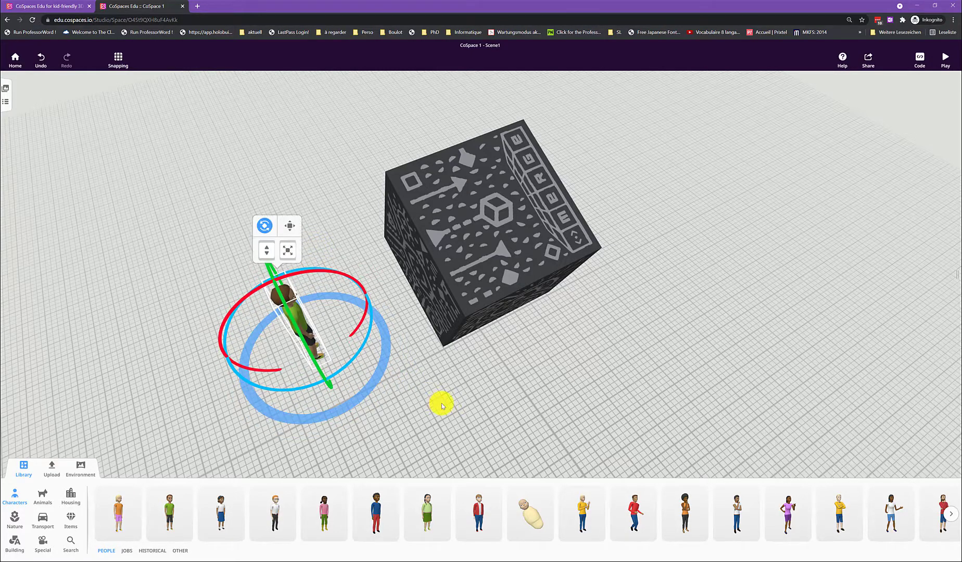
# Step: Review the Casual boy's name and code options, and delete the character
pyautogui.moveTo(440, 401); pyautogui.dragTo(386, 400)
pyautogui.click(370, 383)
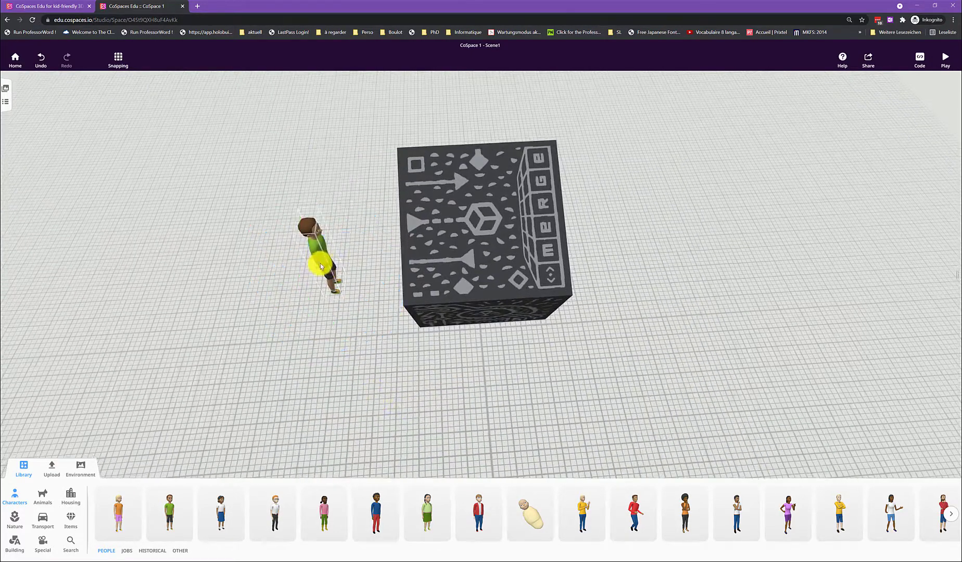
pyautogui.click(321, 248)
pyautogui.click(320, 258)
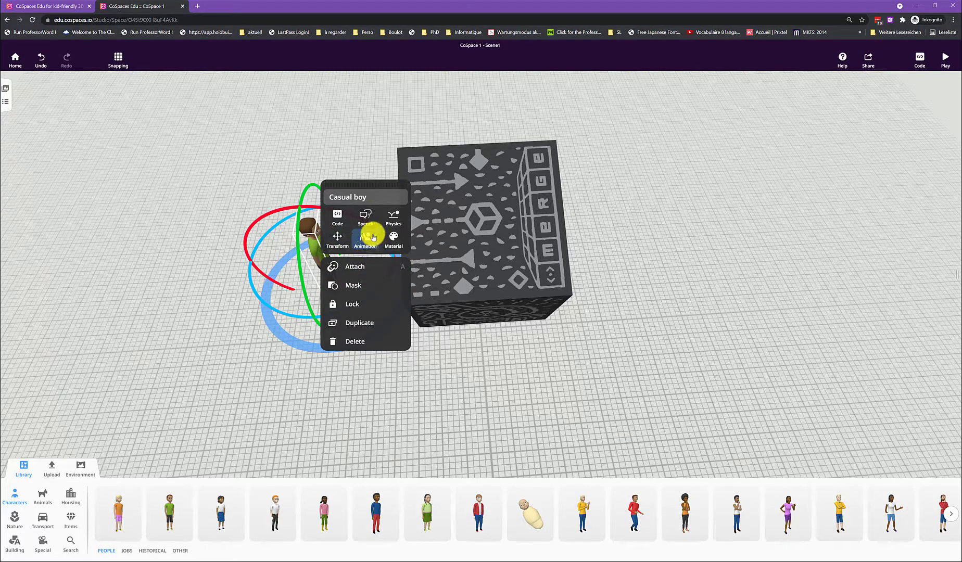
pyautogui.click(372, 200)
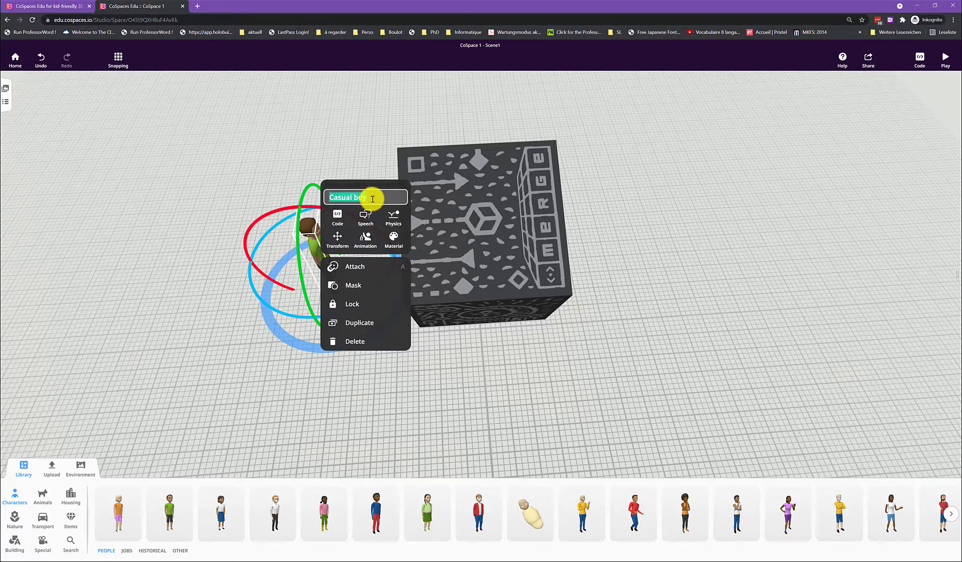
pyautogui.click(342, 225)
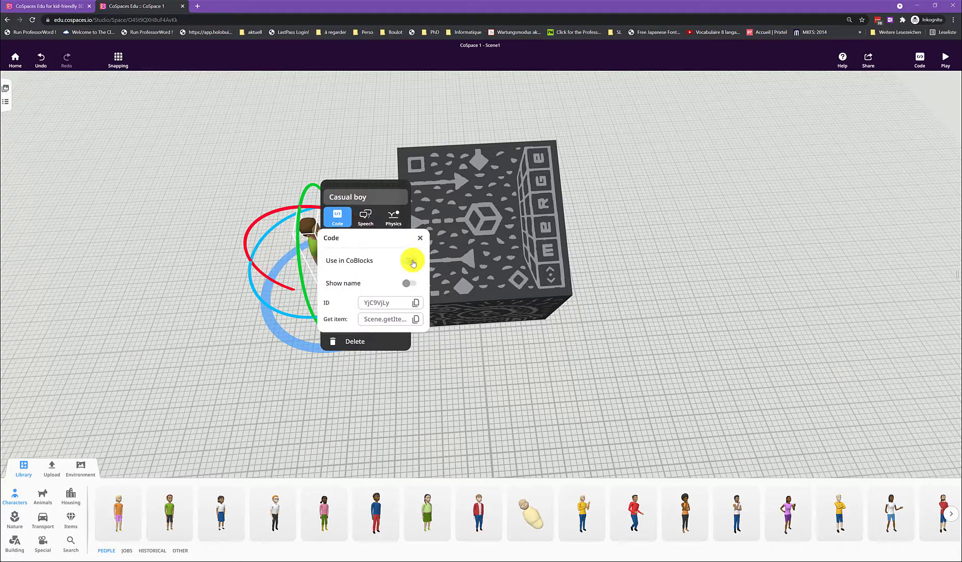
pyautogui.click(345, 197)
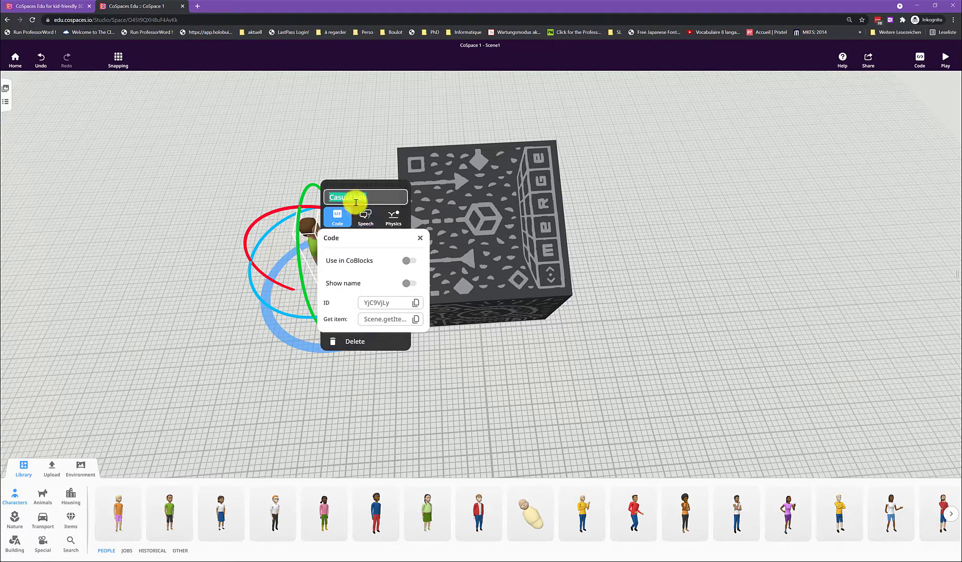
pyautogui.click(399, 343)
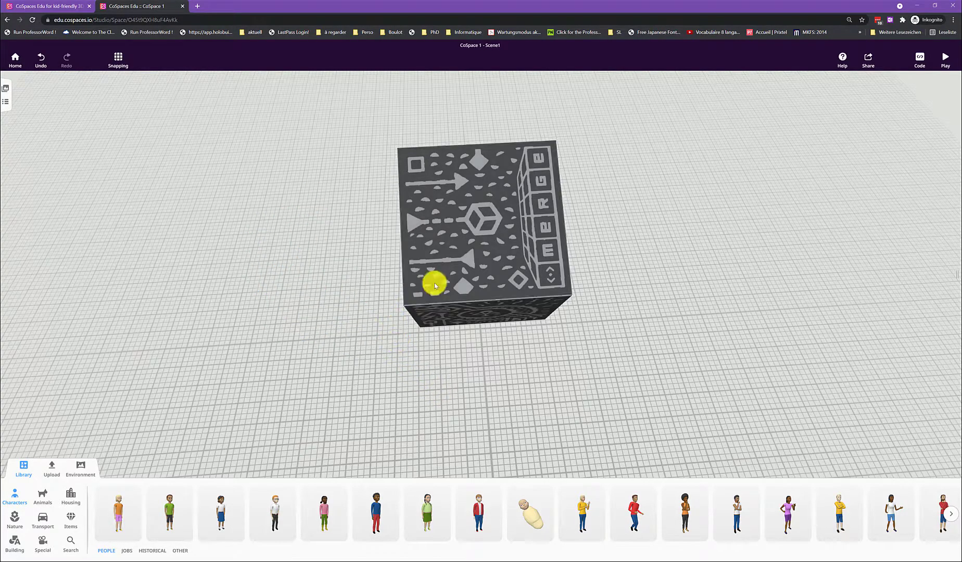
# Step: Place a Casual boy in a green shirt beside the cube and attach him to the centre of its top face
pyautogui.moveTo(166, 516); pyautogui.dragTo(294, 326)
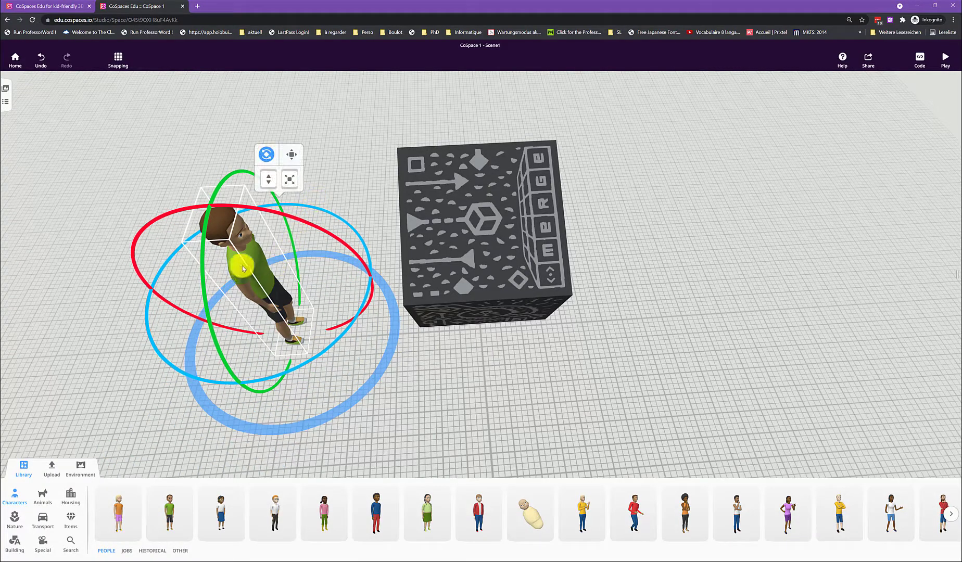
pyautogui.click(249, 266)
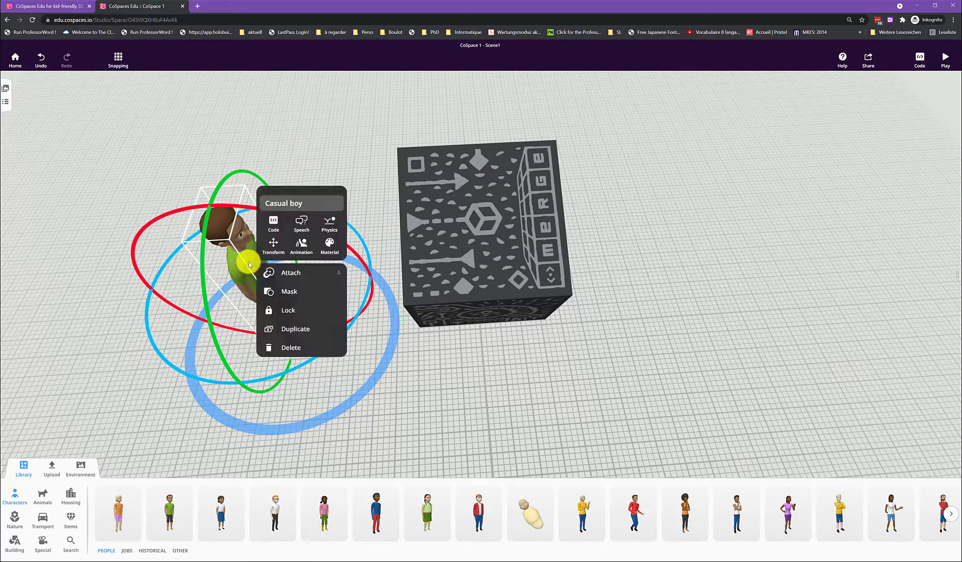
pyautogui.click(301, 272)
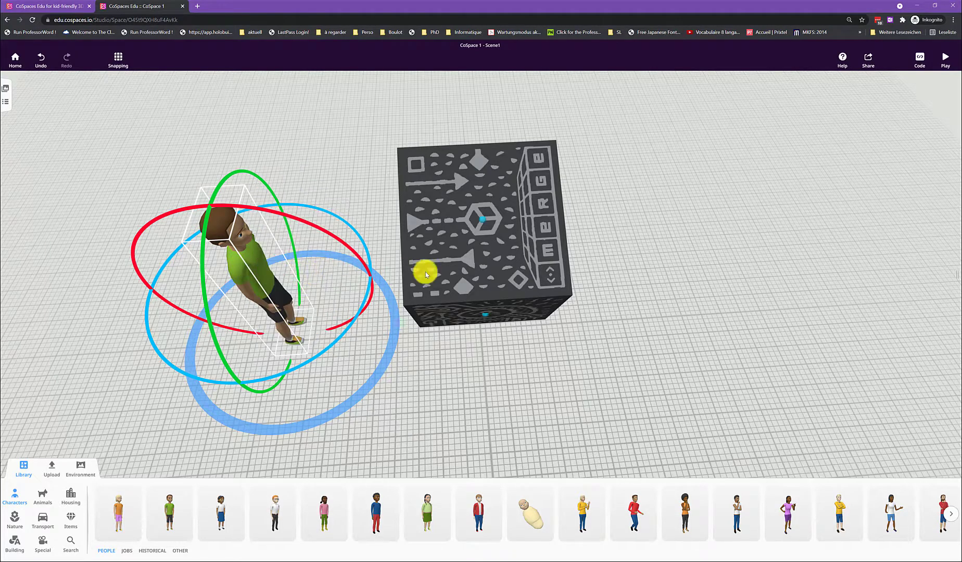
pyautogui.click(480, 219)
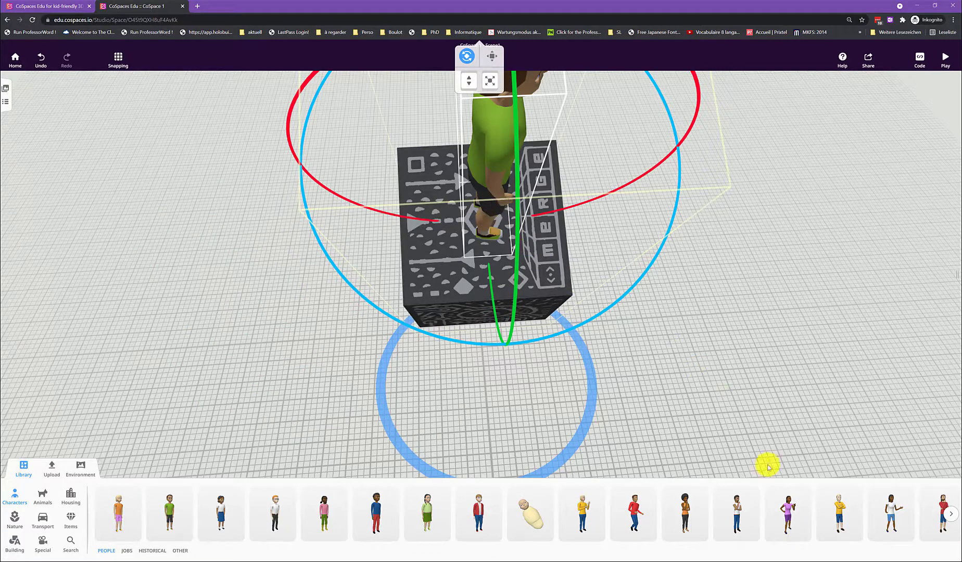
# Step: Set the Casual boy's animation on top of the cube to the Sit legs crossed posture
pyautogui.moveTo(785, 510)
pyautogui.mouseDown()
pyautogui.moveTo(710, 496)
pyautogui.moveTo(775, 513)
pyautogui.moveTo(788, 506)
pyautogui.mouseUp()
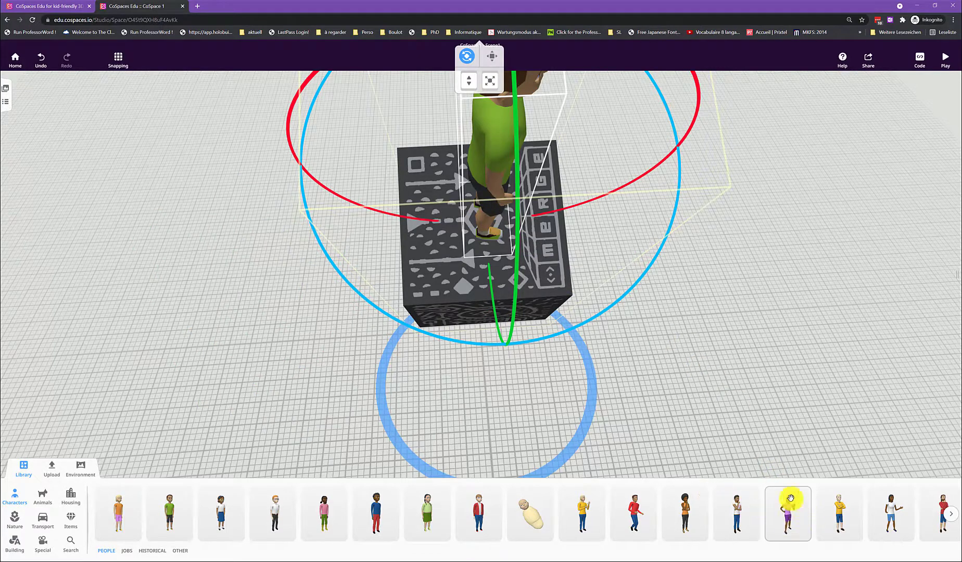
pyautogui.moveTo(717, 346); pyautogui.dragTo(602, 322)
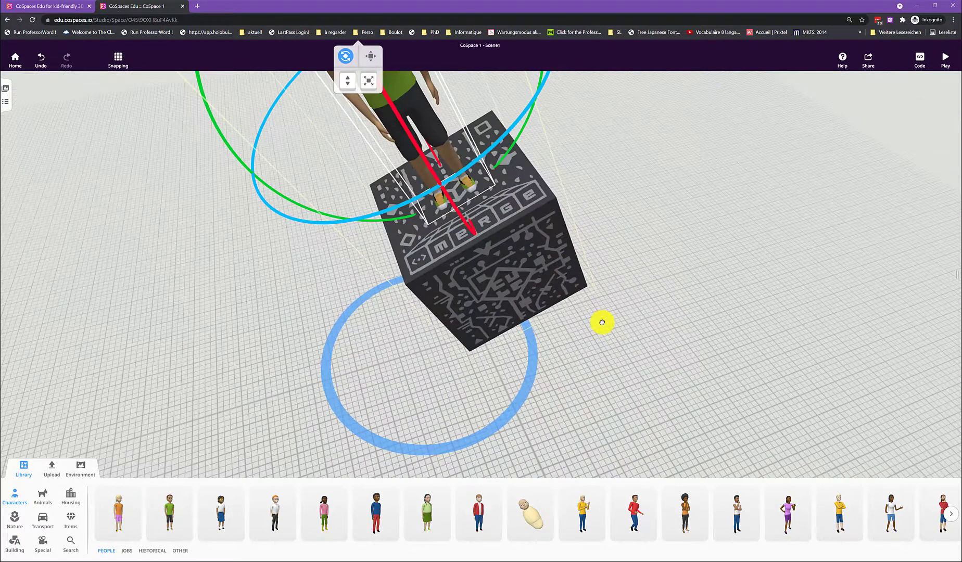
pyautogui.click(408, 94)
pyautogui.click(449, 98)
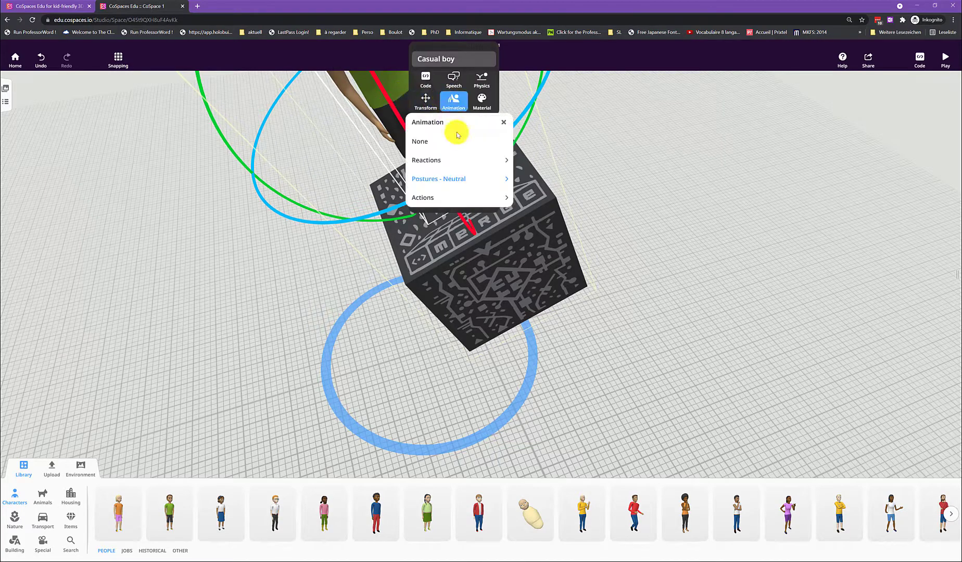
pyautogui.click(449, 179)
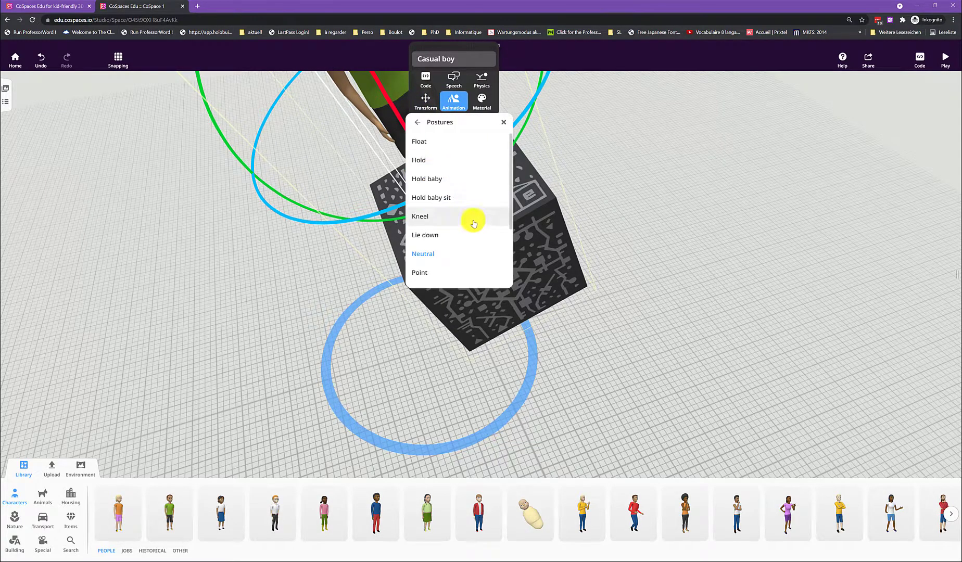
pyautogui.scroll(-2, 471, 221)
pyautogui.click(467, 243)
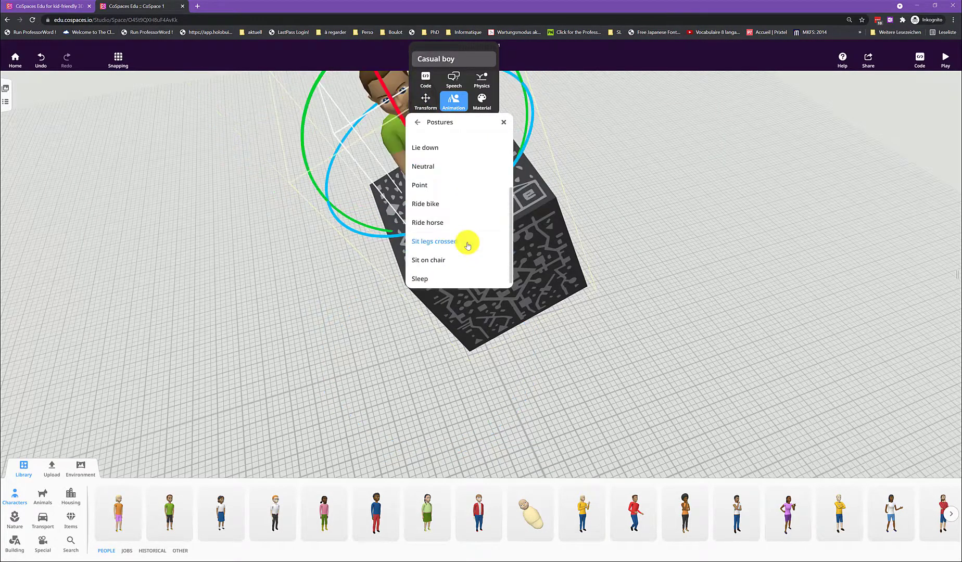
pyautogui.click(706, 243)
pyautogui.moveTo(704, 324); pyautogui.dragTo(569, 377)
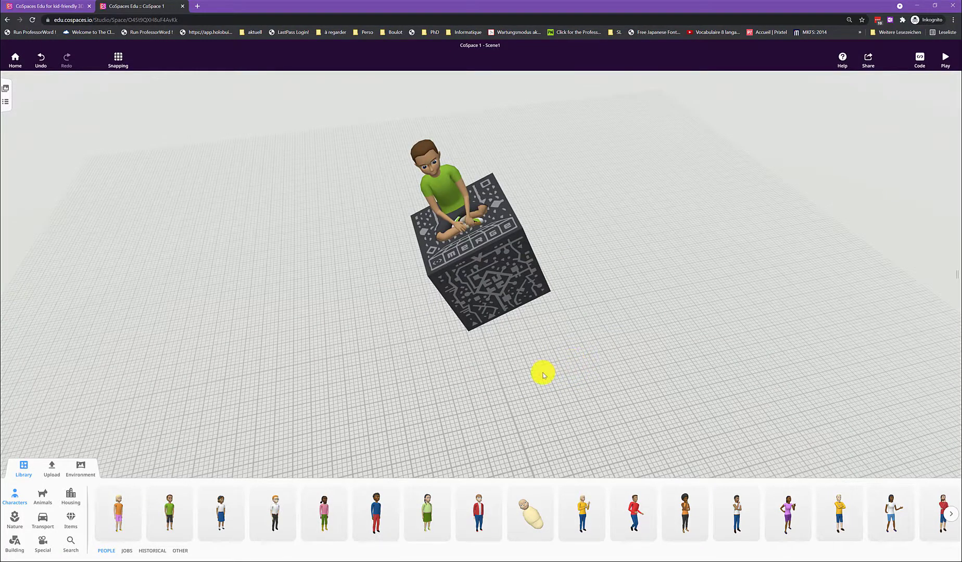
# Step: Upload the Eichhörnchen image from the Workshopmaterial folder to the space's images
pyautogui.click(56, 475)
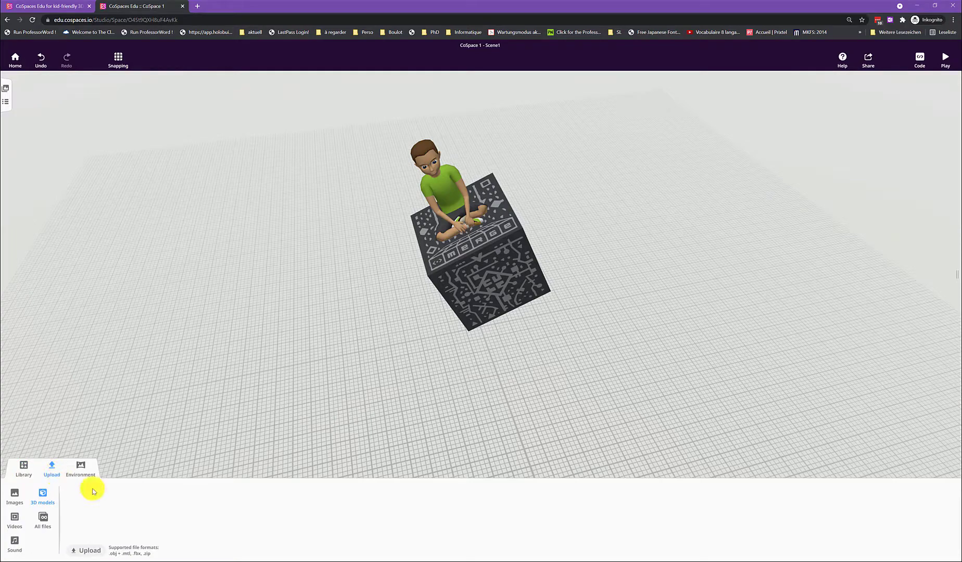
pyautogui.click(12, 499)
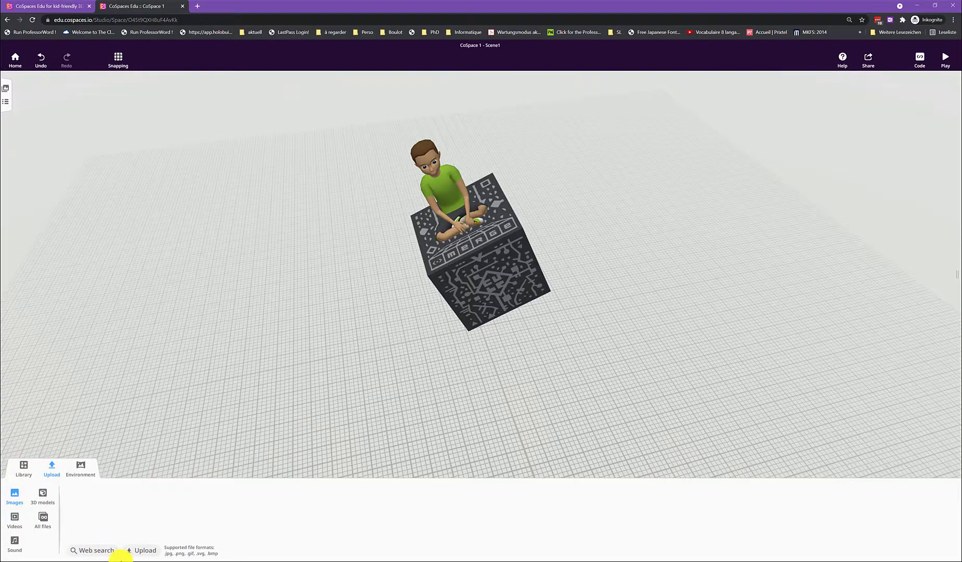
pyautogui.click(139, 550)
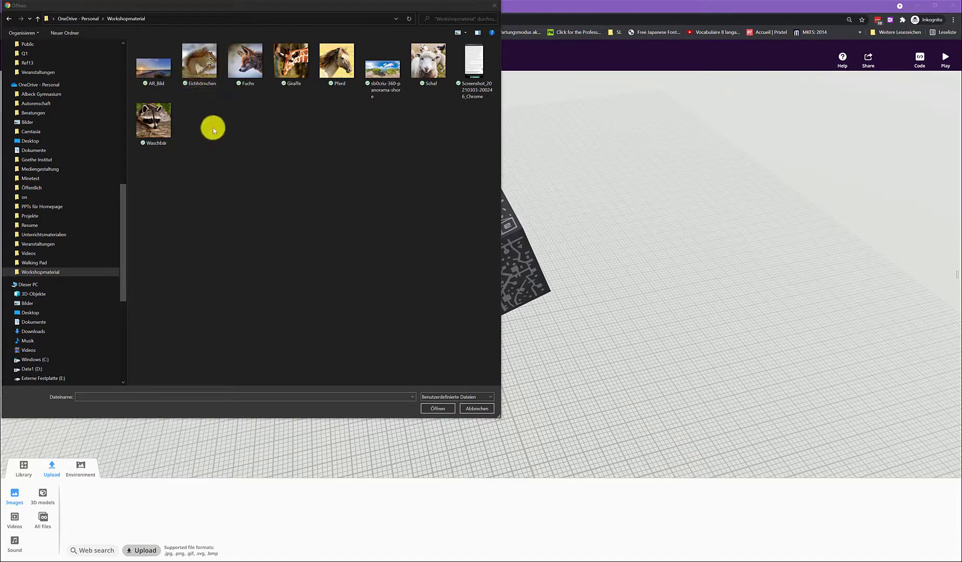
pyautogui.click(202, 68)
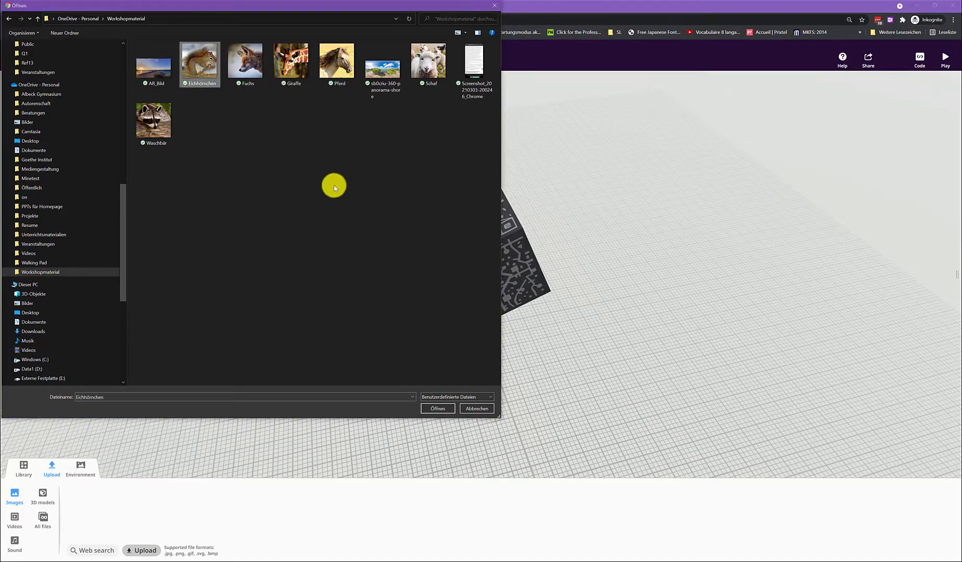
pyautogui.click(441, 411)
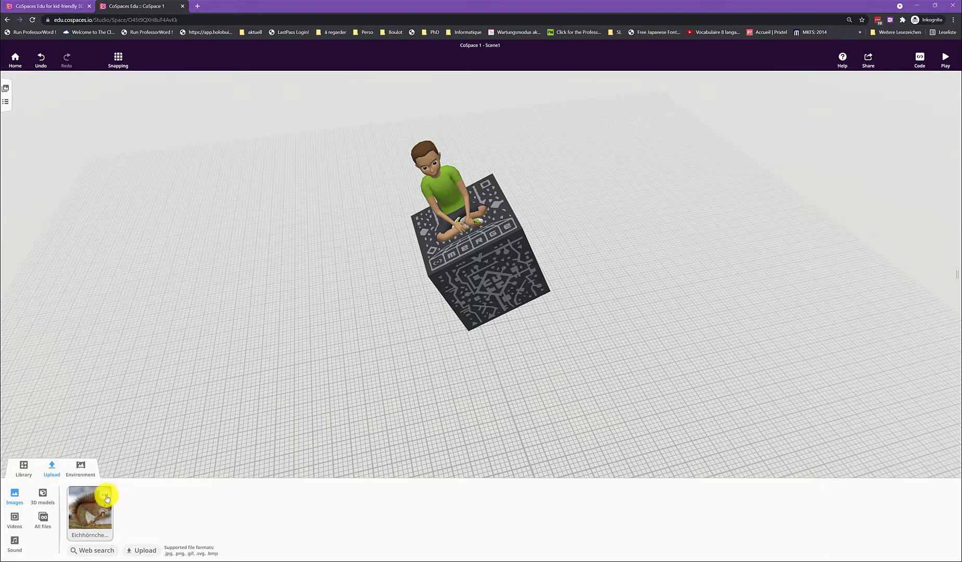
# Step: Examine the attribution fields and licence options for the uploaded Eichhörnchen image, keeping the licence at Other and discarding the form
pyautogui.click(106, 496)
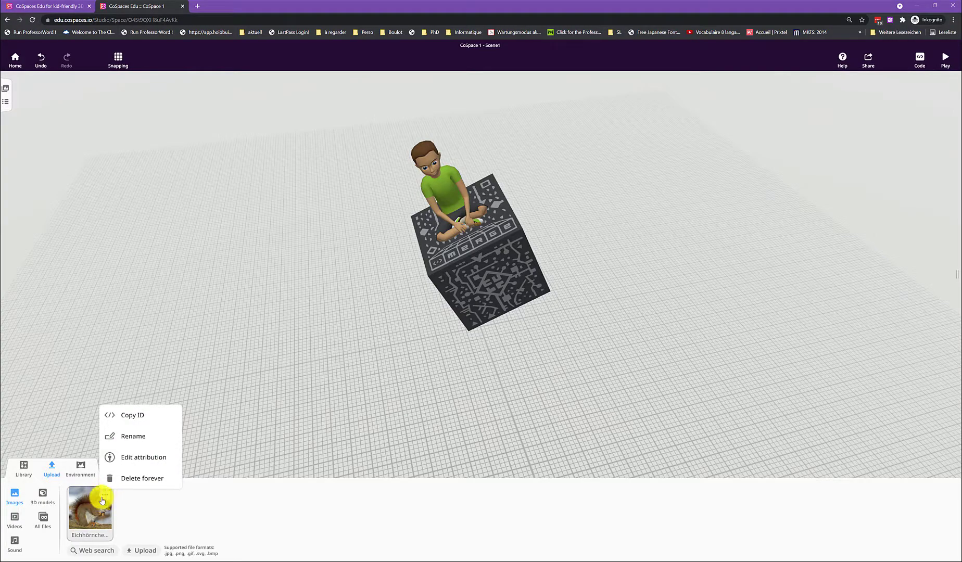
pyautogui.click(156, 463)
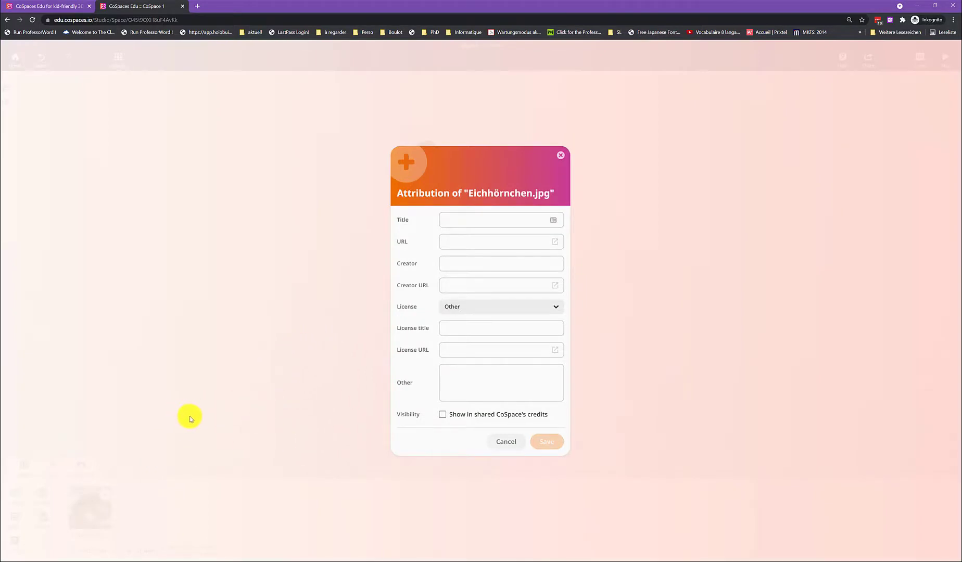
pyautogui.click(471, 311)
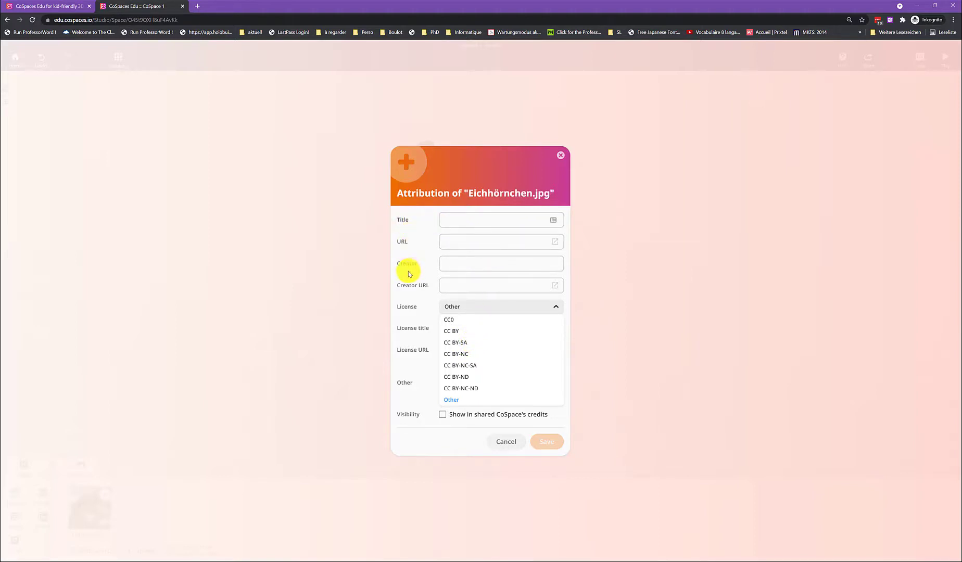
pyautogui.click(451, 400)
pyautogui.click(461, 329)
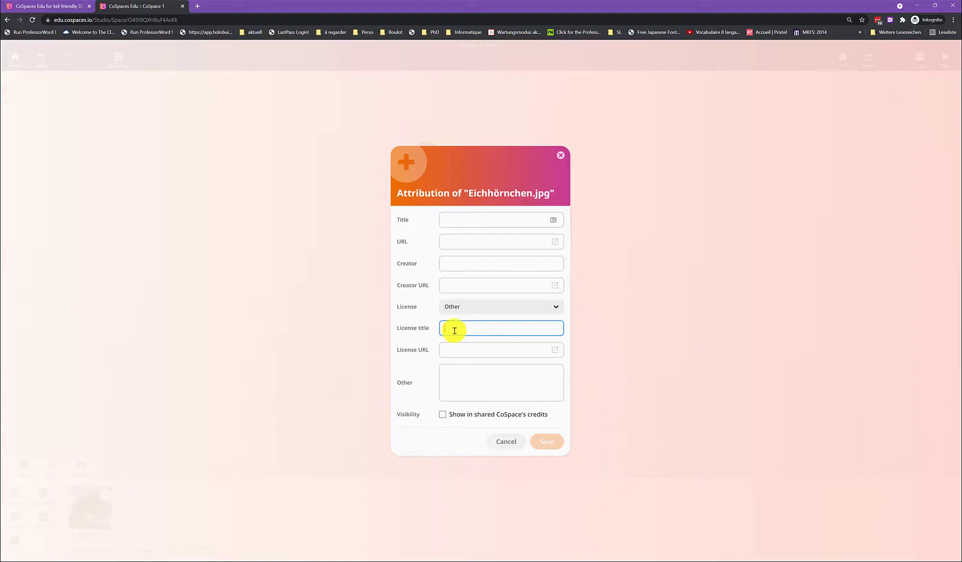
pyautogui.click(508, 443)
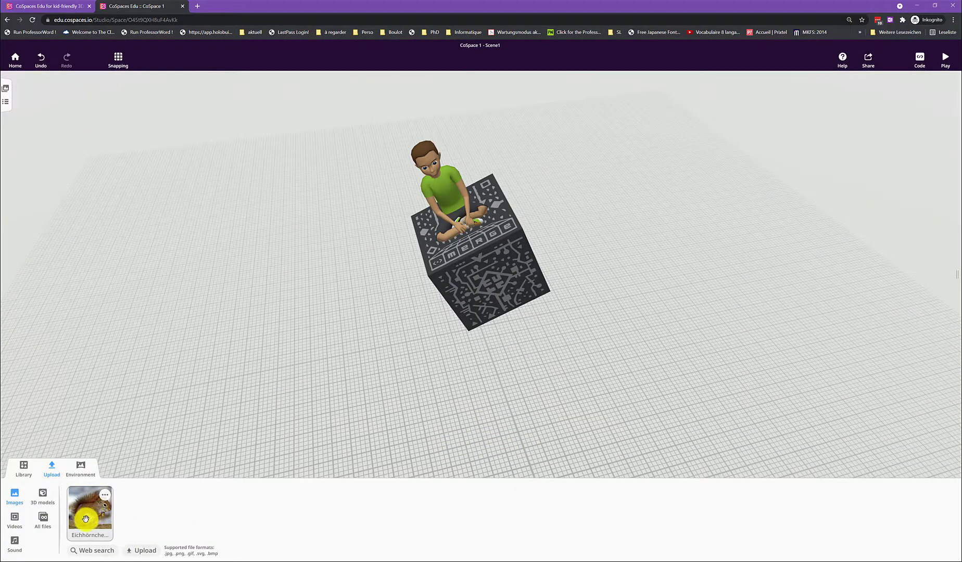
# Step: Place the Eichhörnchen image on the ground in front of the cube, enlarge it and turn off rotation mode
pyautogui.moveTo(86, 518); pyautogui.dragTo(388, 393)
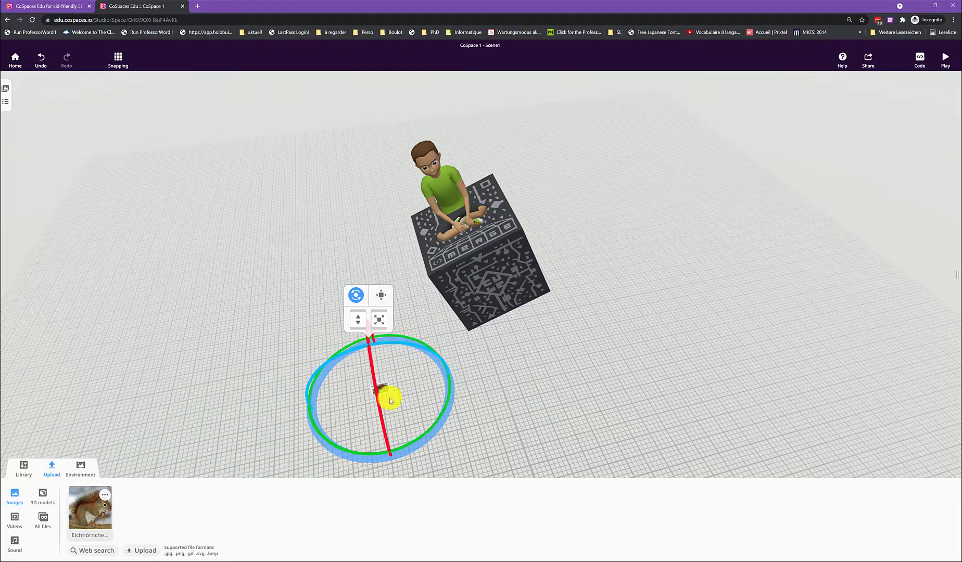
pyautogui.moveTo(382, 320); pyautogui.dragTo(399, 266)
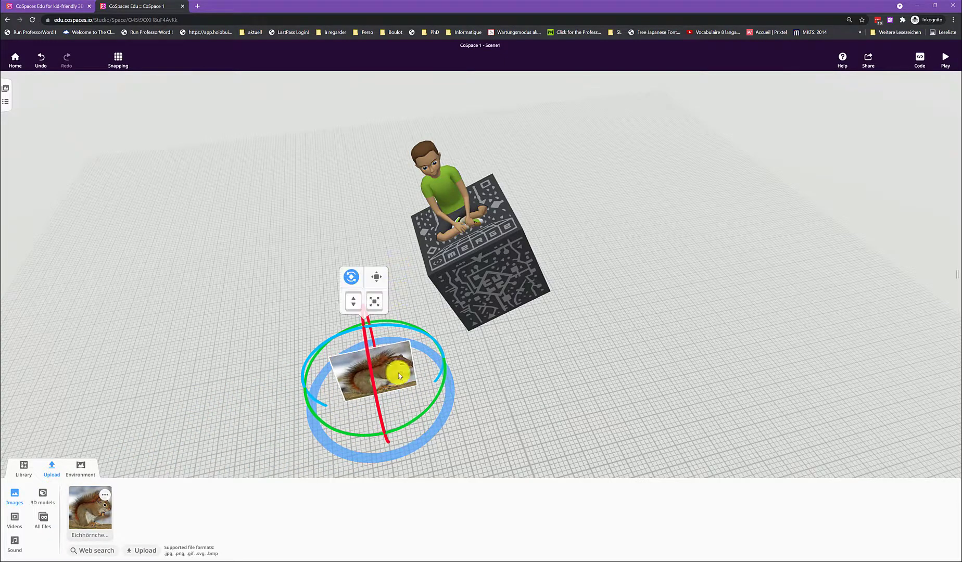
pyautogui.rightClick(392, 375)
pyautogui.click(388, 376)
pyautogui.click(350, 275)
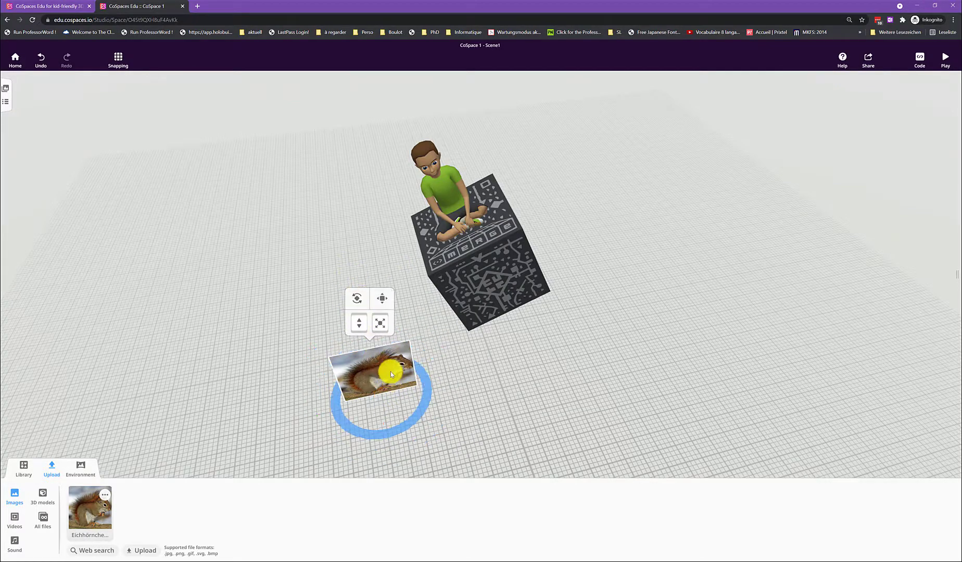
# Step: Attach the squirrel image to the cube's front face and enlarge it to cover the whole face
pyautogui.rightClick(392, 373)
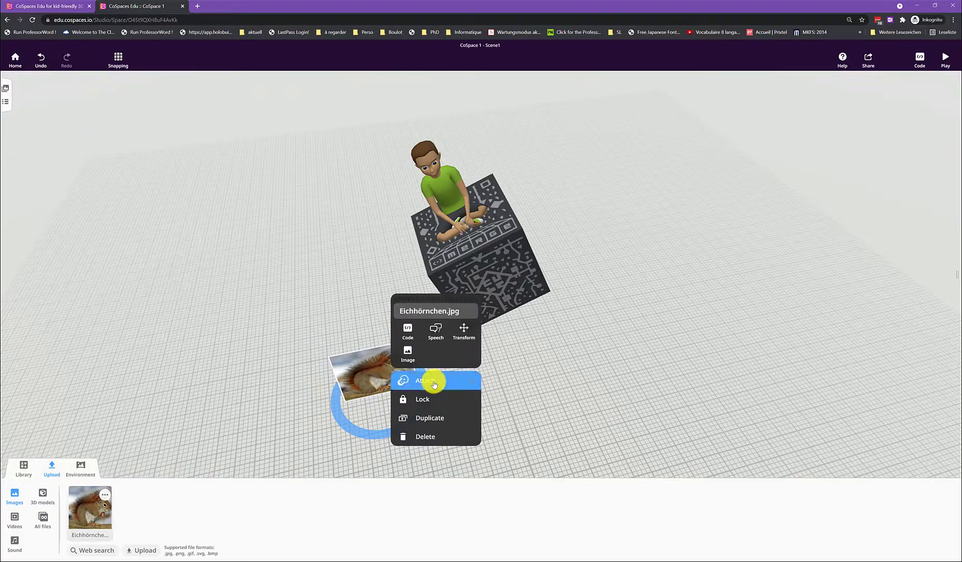
pyautogui.click(432, 381)
pyautogui.click(497, 284)
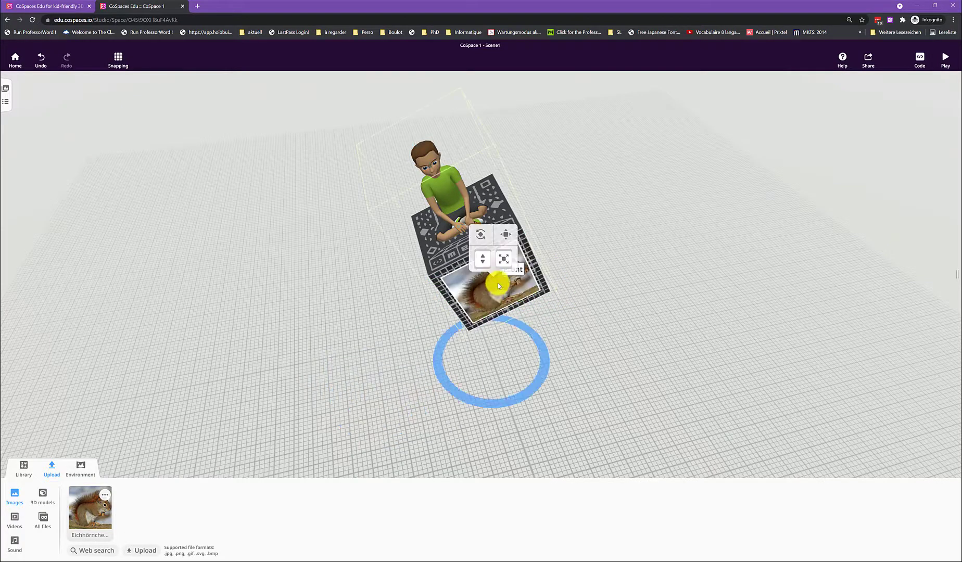
pyautogui.moveTo(504, 258); pyautogui.dragTo(504, 246)
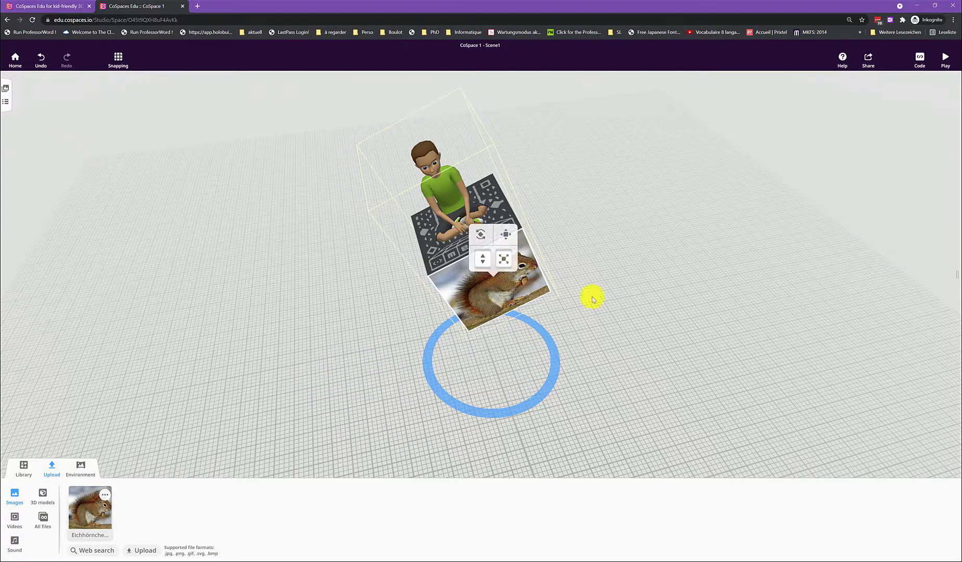
pyautogui.click(647, 368)
pyautogui.moveTo(625, 387); pyautogui.dragTo(457, 311)
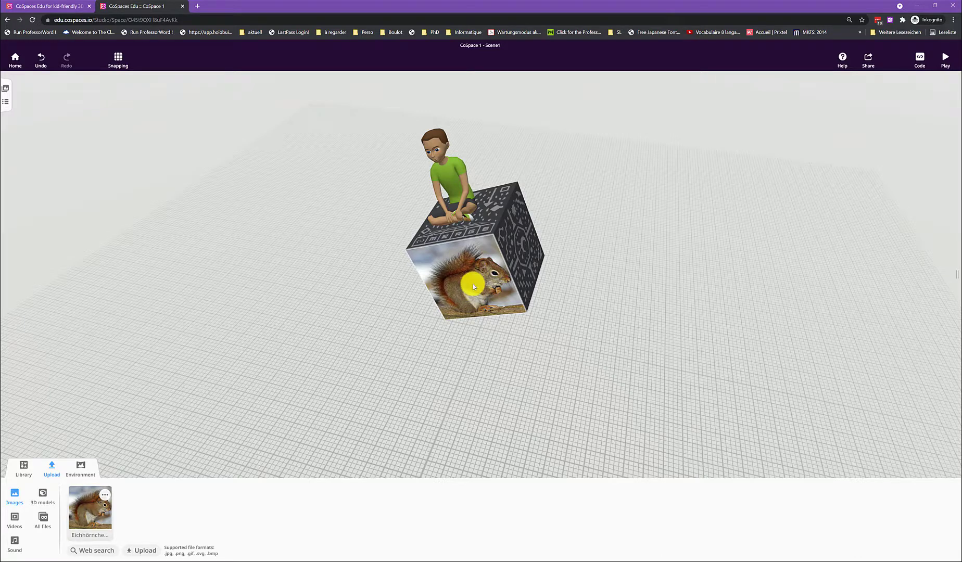
# Step: Rename the attached squirrel image as Eichhörnchen and enable its use in CoBlocks
pyautogui.click(472, 283)
pyautogui.click(494, 249)
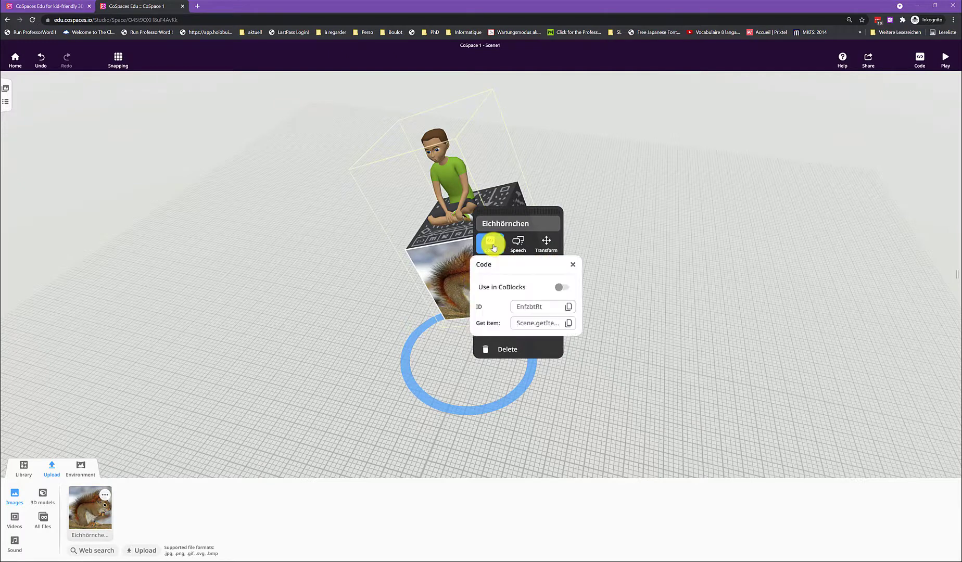
pyautogui.click(561, 286)
pyautogui.click(624, 292)
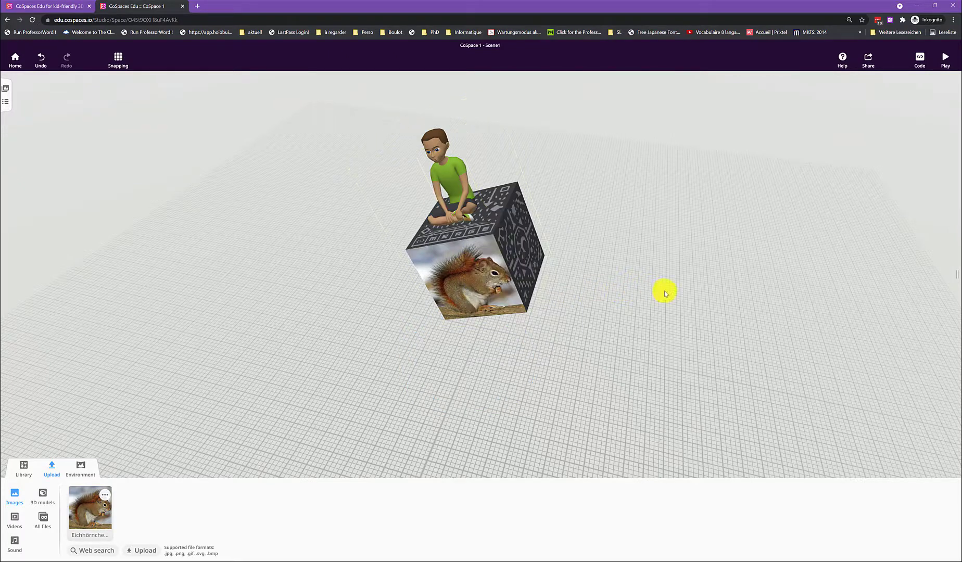
# Step: Start a CoBlocks script and add an is-hovered event for Eichhörnchen under When Play clicked
pyautogui.click(917, 59)
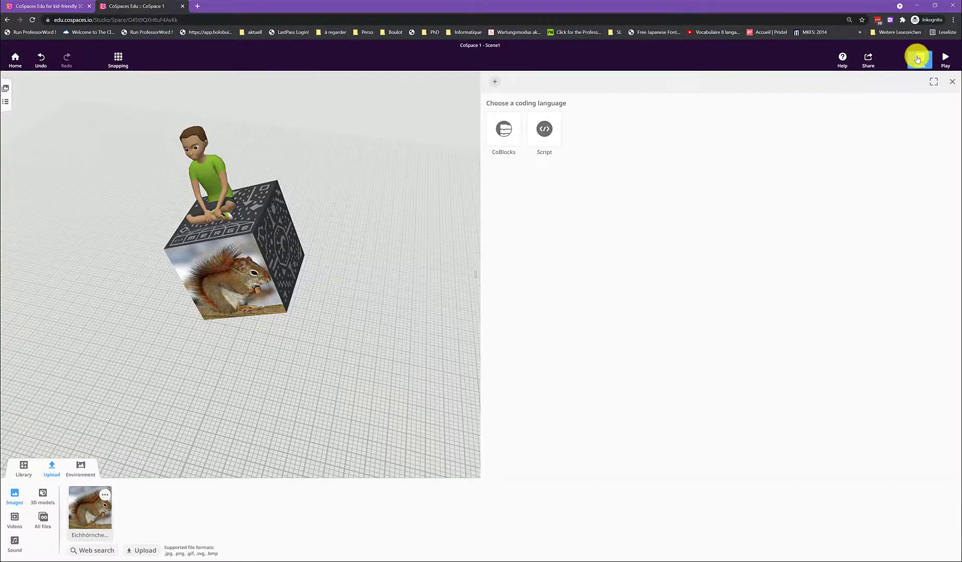
pyautogui.click(498, 139)
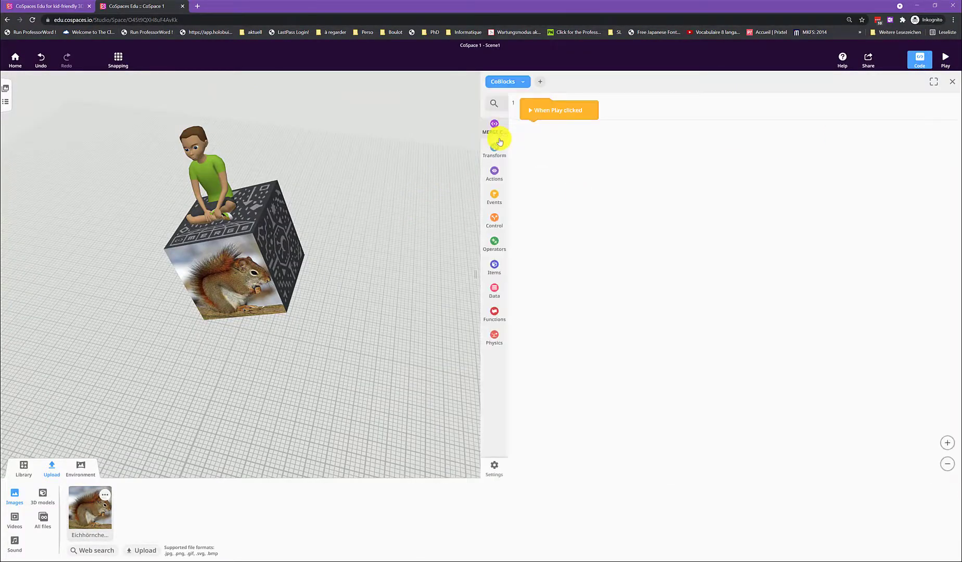
pyautogui.click(494, 203)
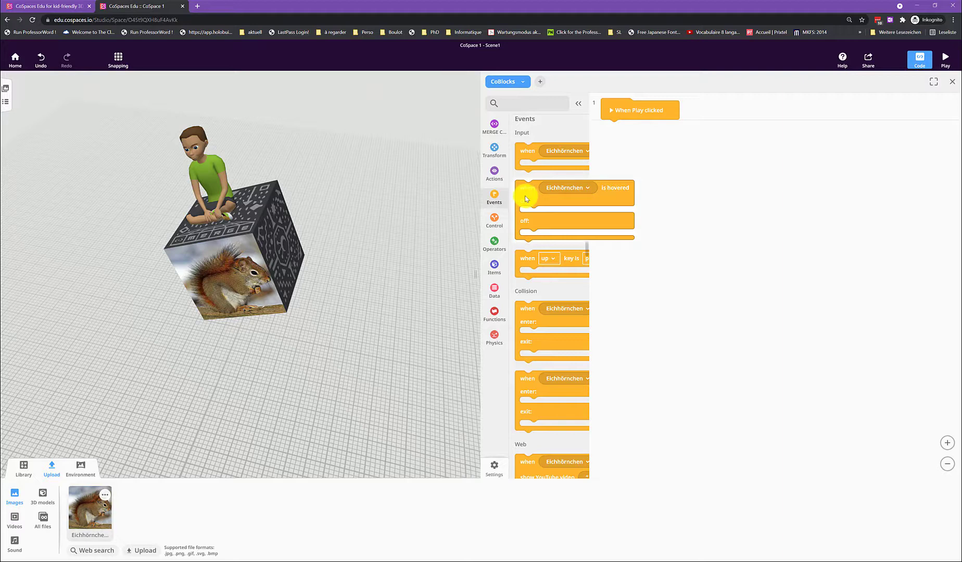
pyautogui.moveTo(524, 194); pyautogui.dragTo(609, 131)
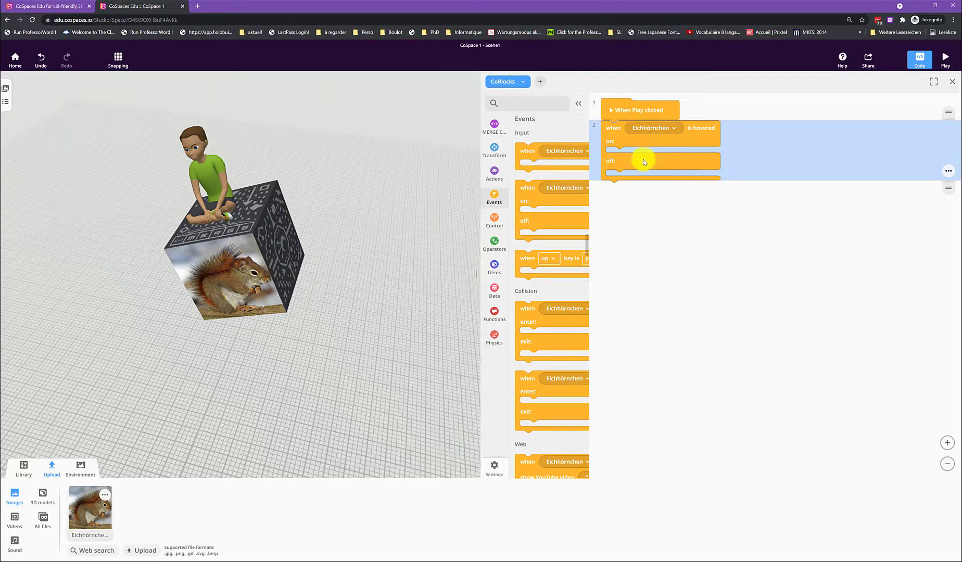
# Step: Add a play sound block to the hover event's on branch and a stop sound block to its off branch
pyautogui.click(494, 174)
pyautogui.scroll(2, 541, 337)
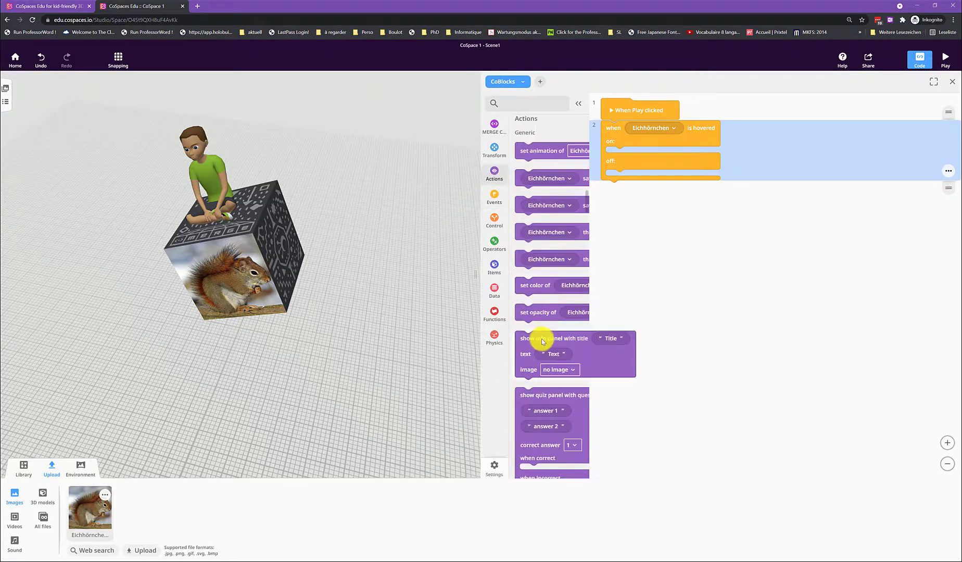
pyautogui.scroll(-5, 541, 334)
pyautogui.scroll(-4, 544, 333)
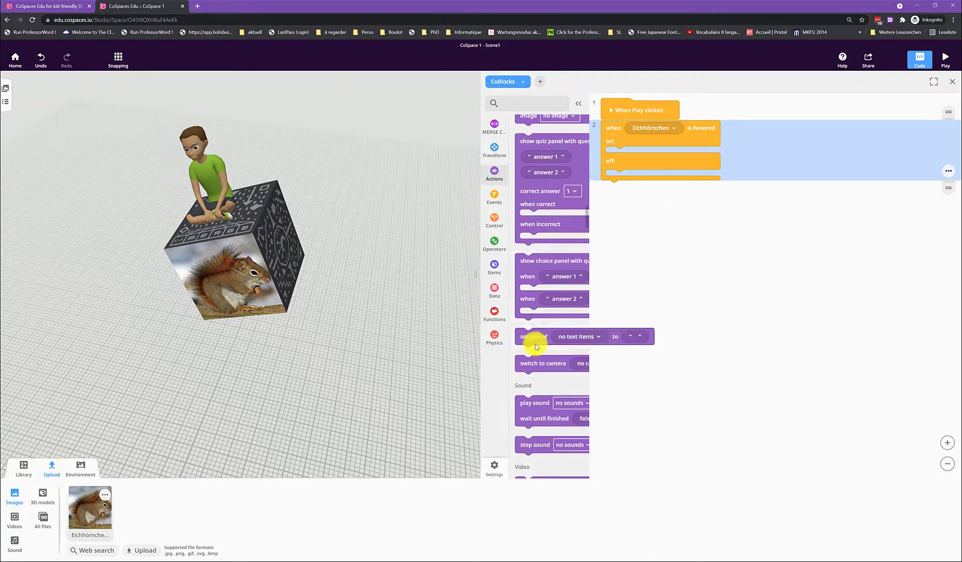
pyautogui.moveTo(536, 243); pyautogui.dragTo(622, 158)
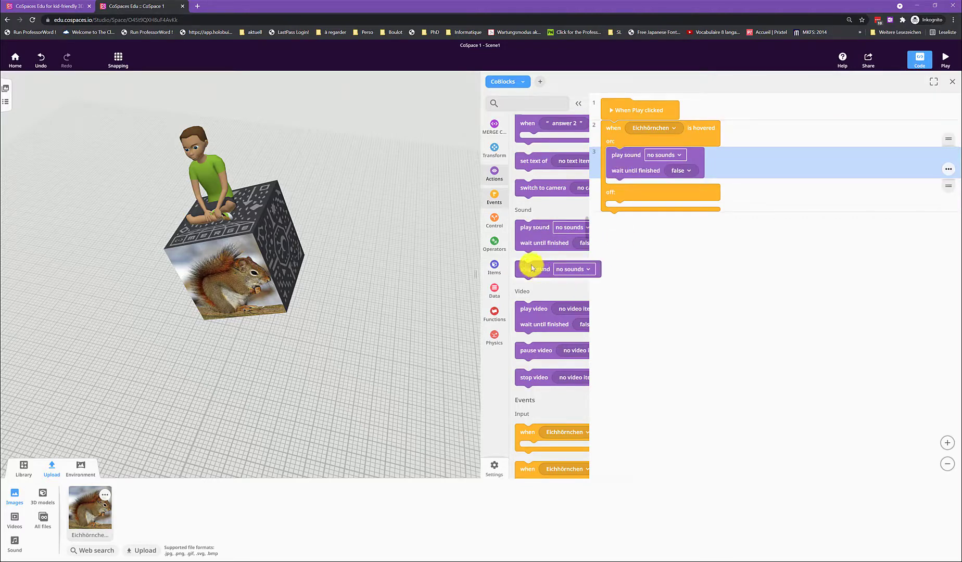
pyautogui.moveTo(536, 269); pyautogui.dragTo(616, 210)
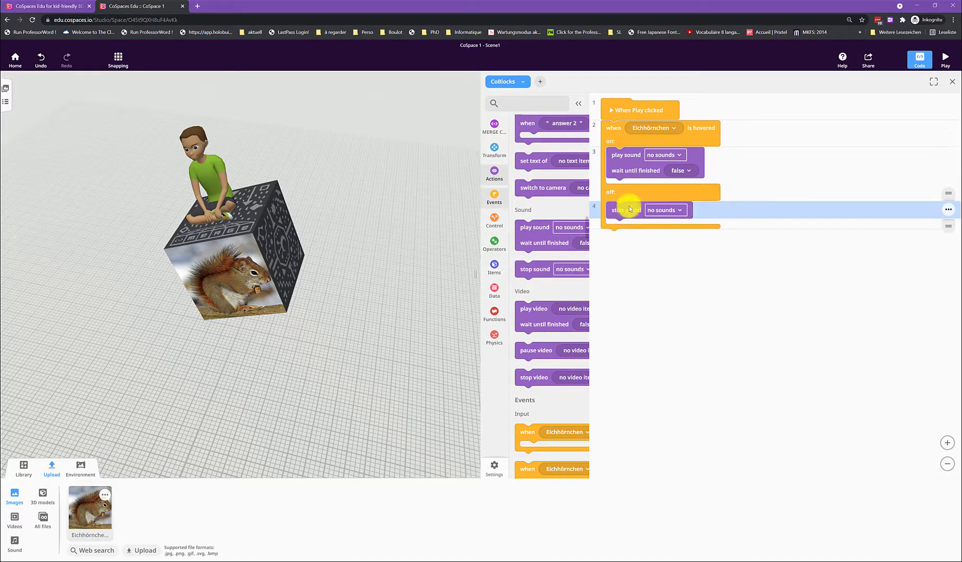
pyautogui.click(658, 156)
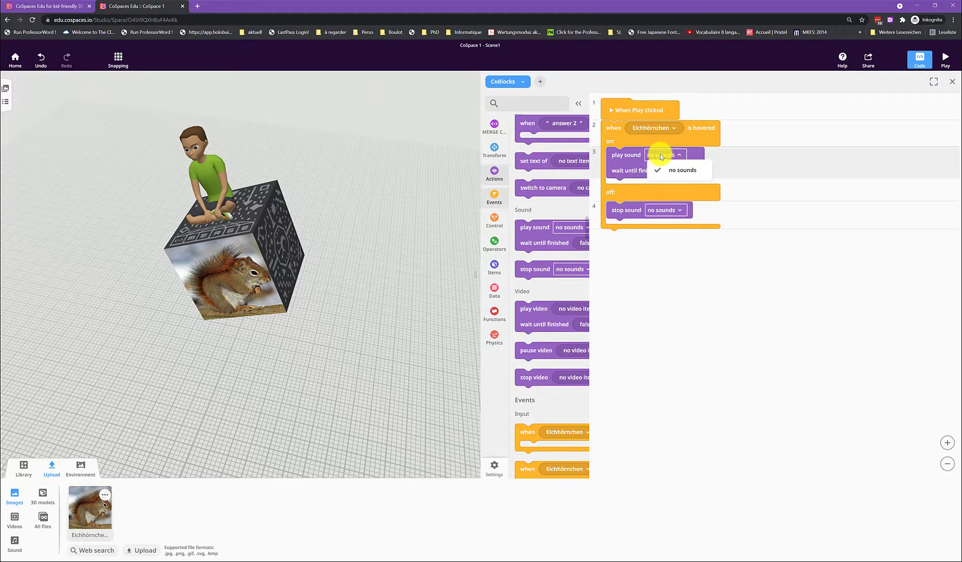
pyautogui.click(659, 156)
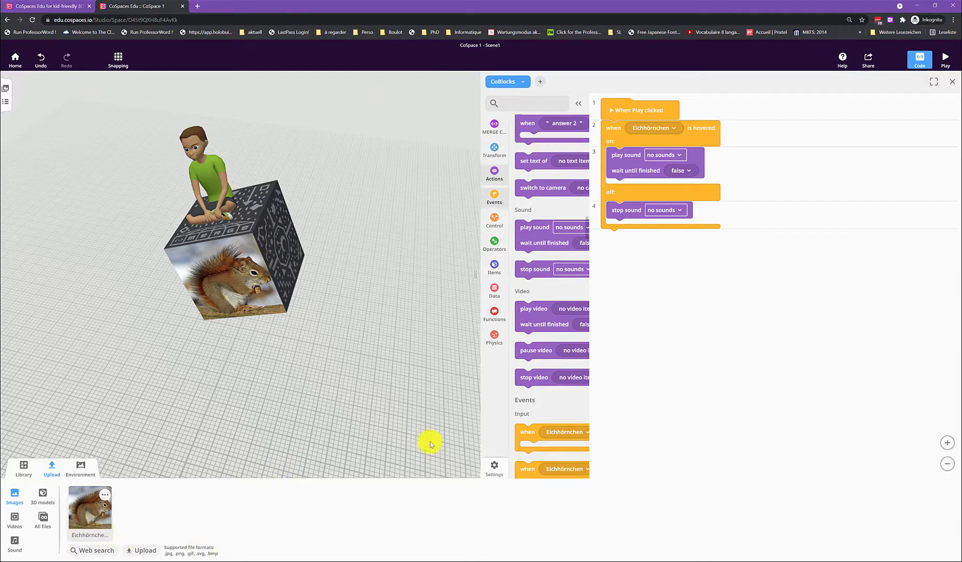
# Step: Check the uploaded sounds and the sound choices available in the hover event's play sound block
pyautogui.click(12, 551)
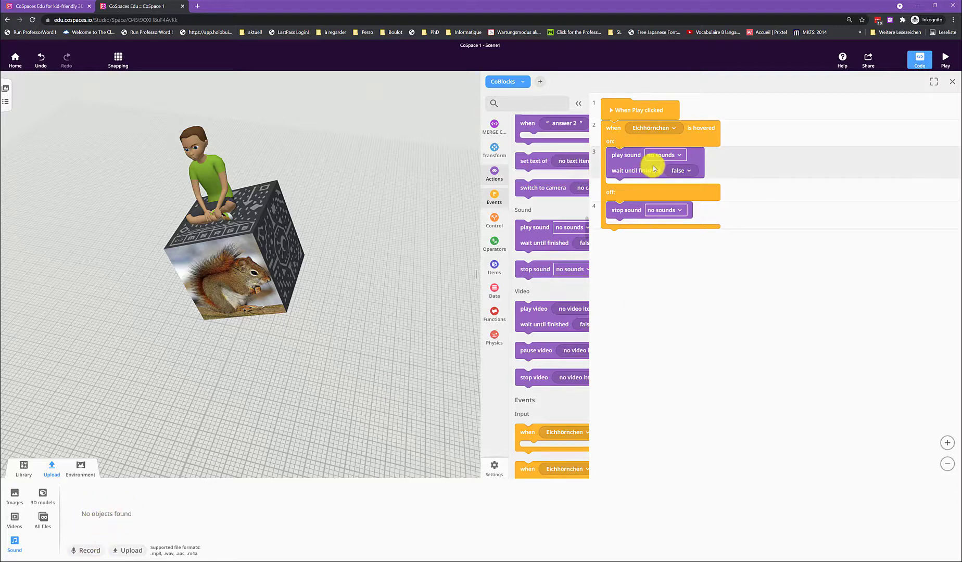
pyautogui.click(670, 155)
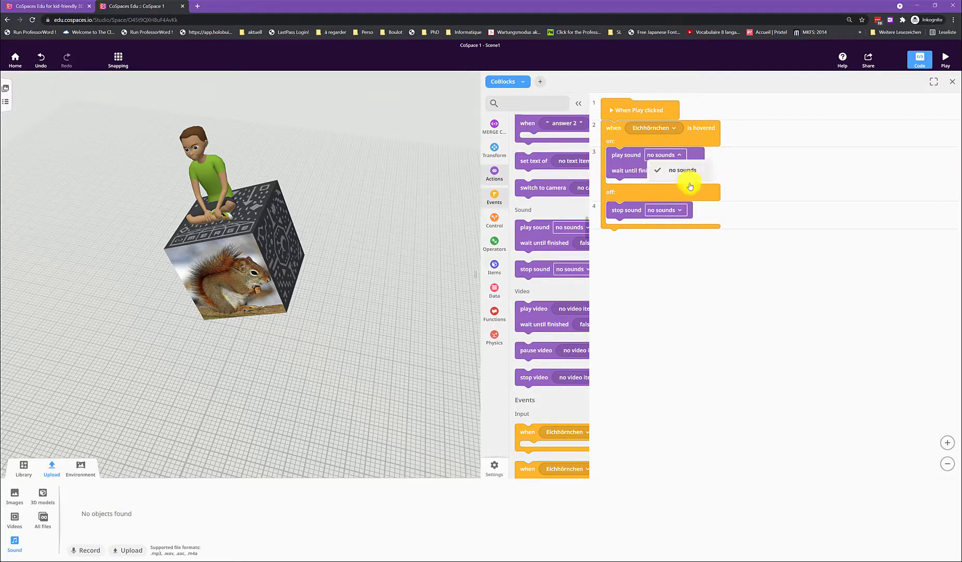
pyautogui.click(689, 346)
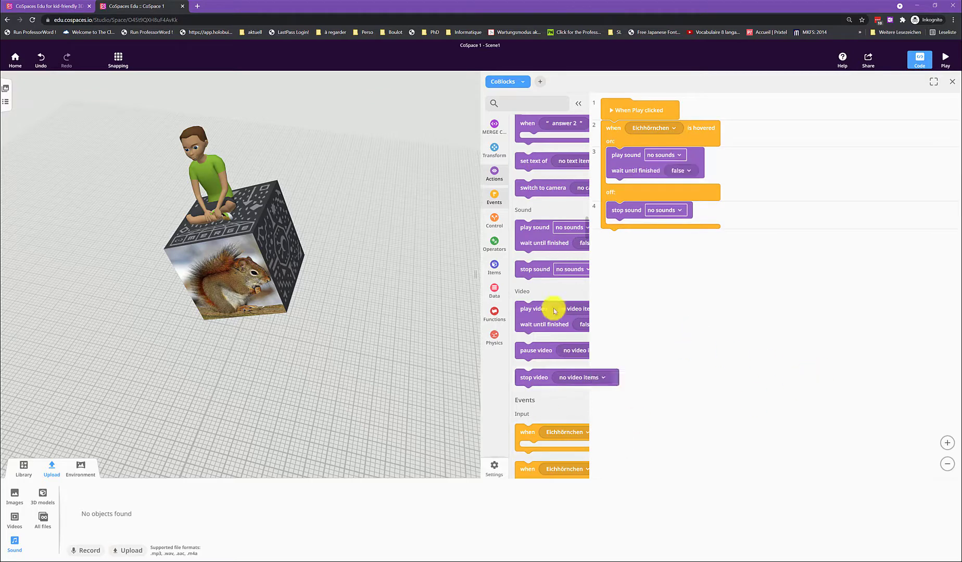
pyautogui.click(366, 363)
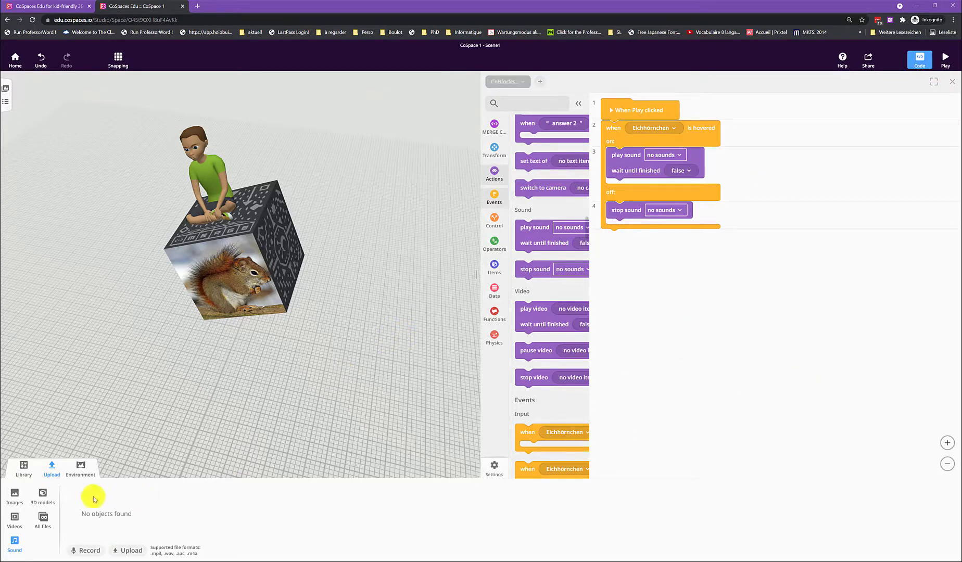
# Step: View the attribution details of the uploaded video Merkel Gamescon.mp4 and close them
pyautogui.click(23, 525)
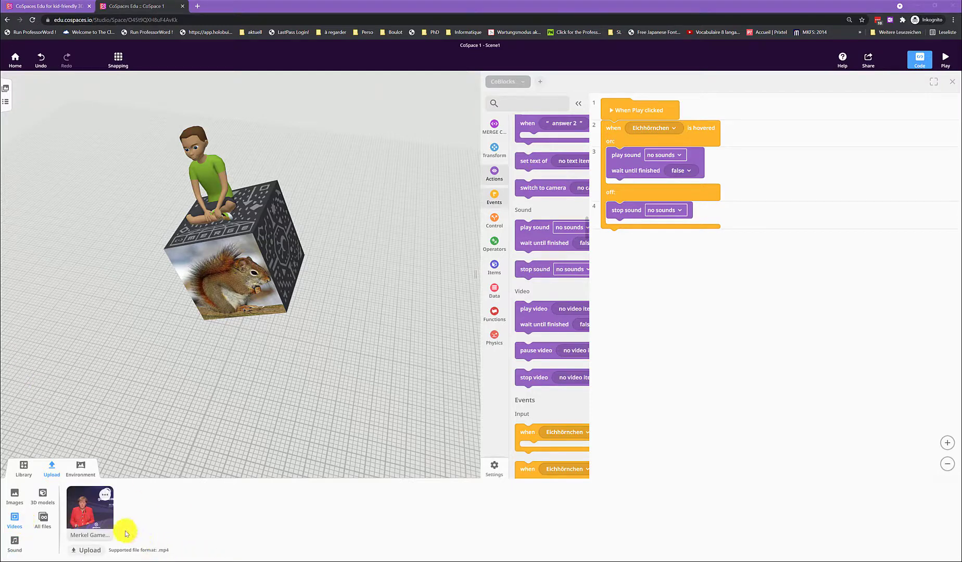
pyautogui.click(106, 499)
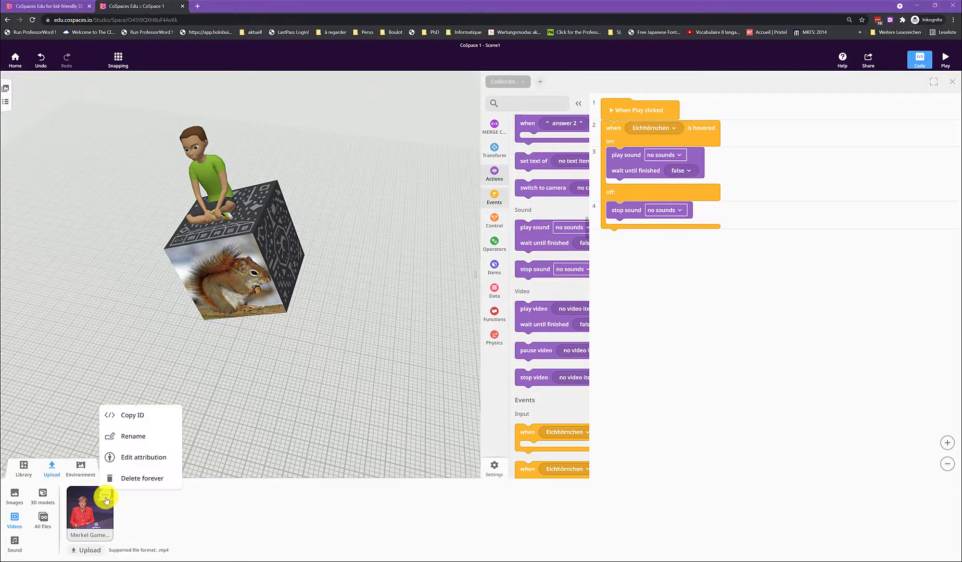
pyautogui.click(148, 459)
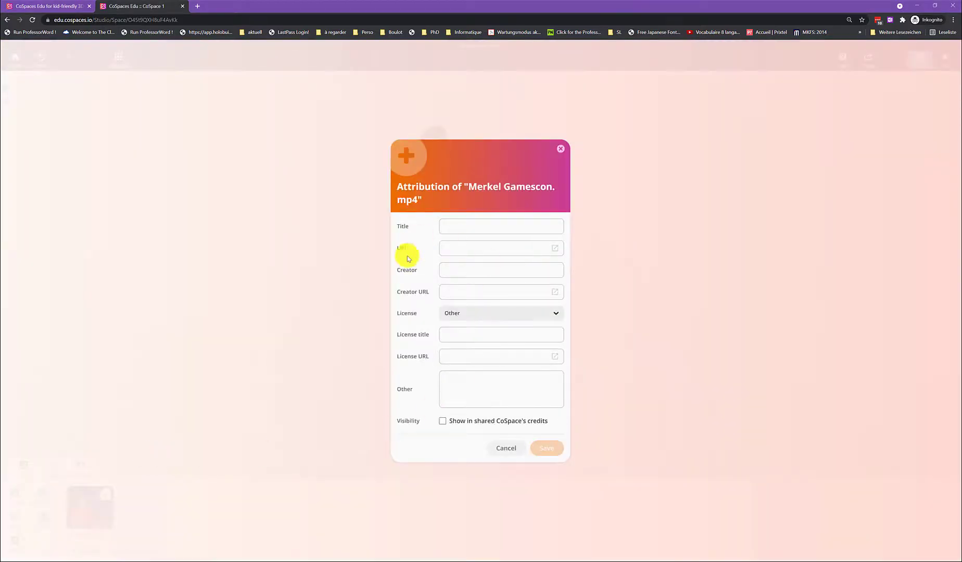
pyautogui.click(518, 229)
pyautogui.click(560, 149)
# Step: Place the Merkel Gamescon.mp4 video in the scene, attach it to the cube's Left face and enlarge it to span the face's width
pyautogui.moveTo(555, 162); pyautogui.dragTo(284, 360)
pyautogui.click(136, 471)
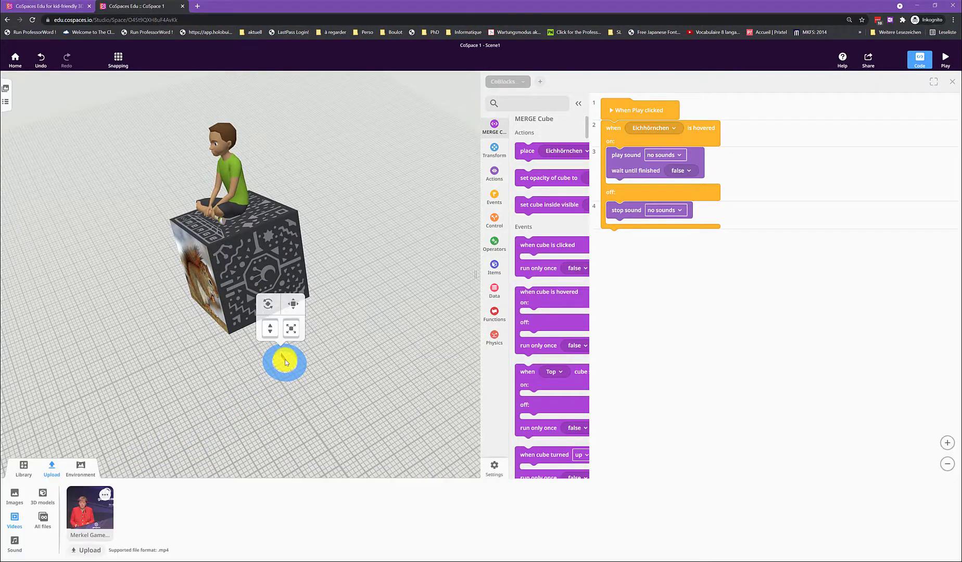
pyautogui.rightClick(285, 359)
pyautogui.click(321, 371)
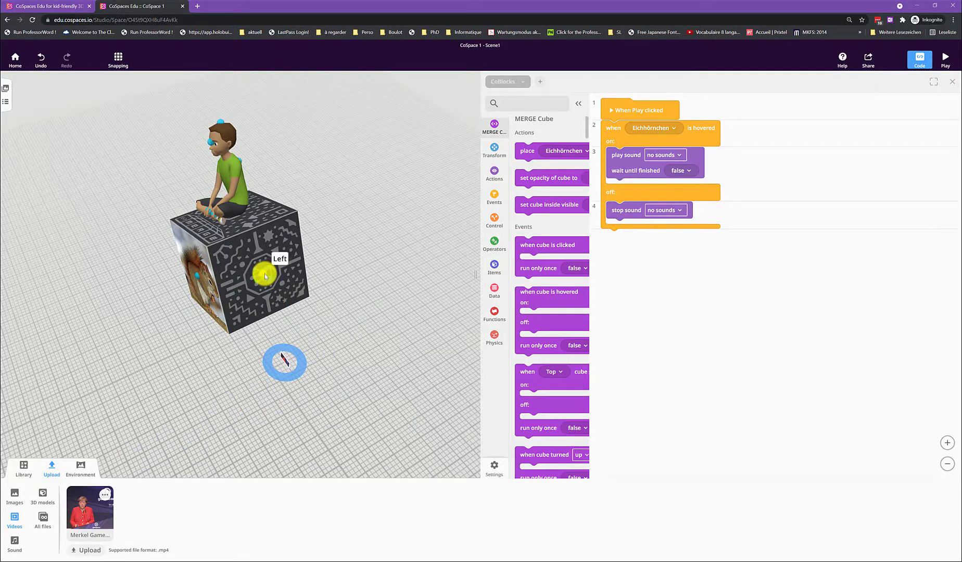
pyautogui.click(265, 274)
pyautogui.moveTo(328, 393); pyautogui.dragTo(309, 401)
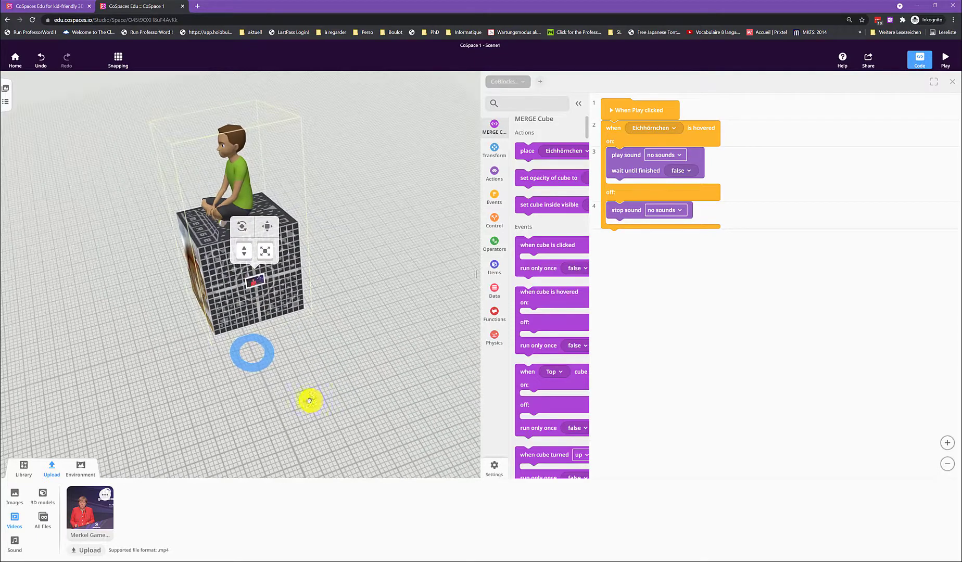
pyautogui.moveTo(263, 251); pyautogui.dragTo(279, 204)
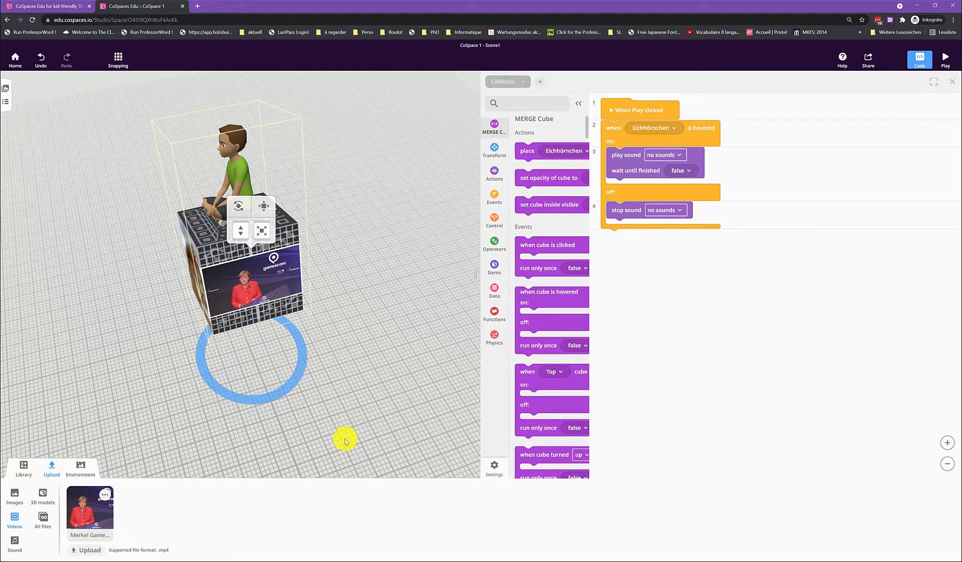
# Step: Inspect the cube's decorated faces and review the attached video's playback settings, including auto play, loop, mute and volume
pyautogui.moveTo(323, 440); pyautogui.dragTo(395, 422)
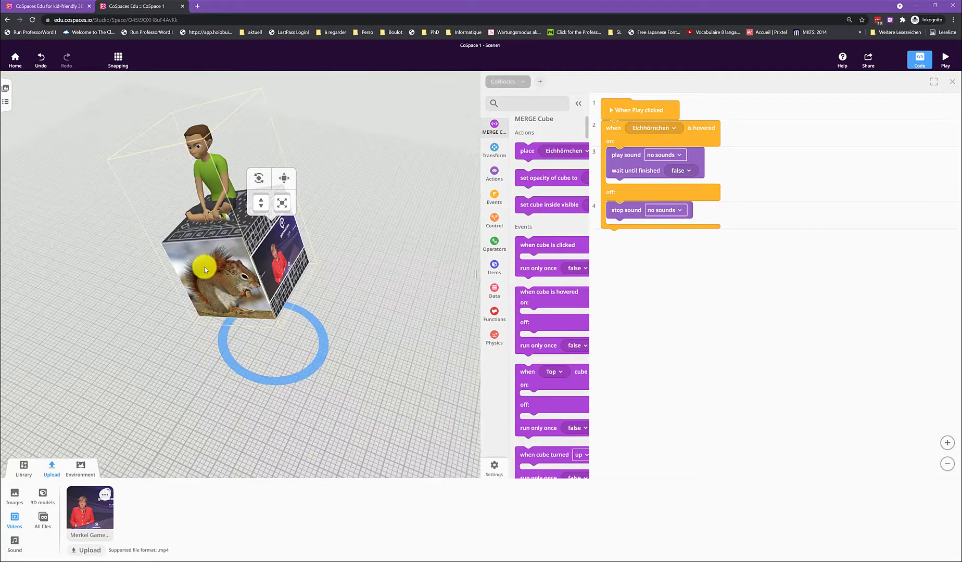
pyautogui.moveTo(347, 363); pyautogui.dragTo(298, 400)
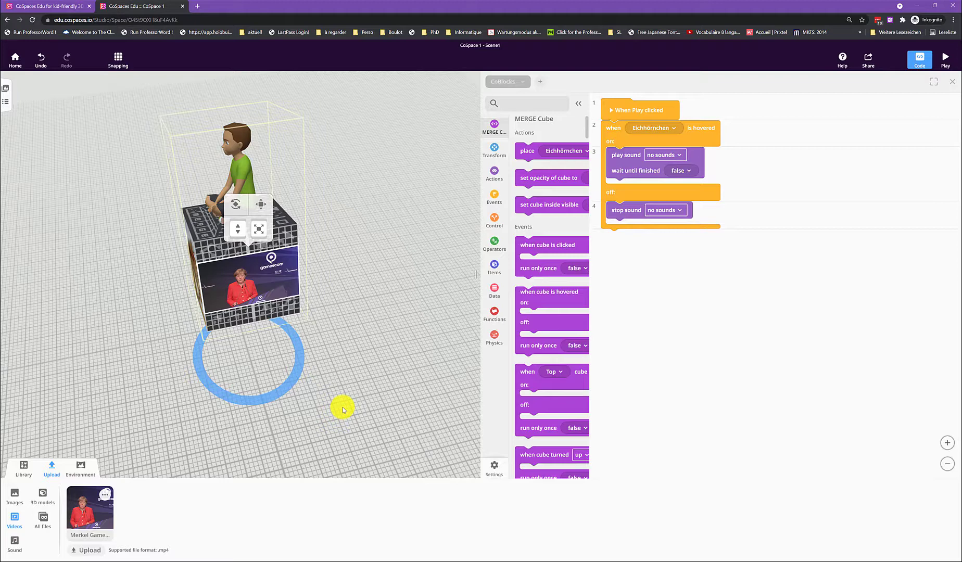
pyautogui.click(352, 387)
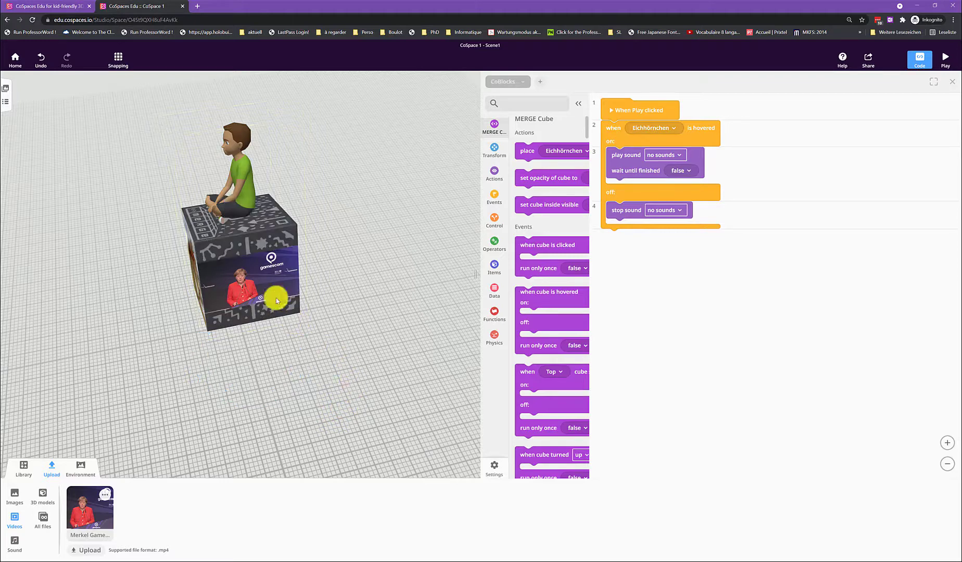
pyautogui.rightClick(259, 284)
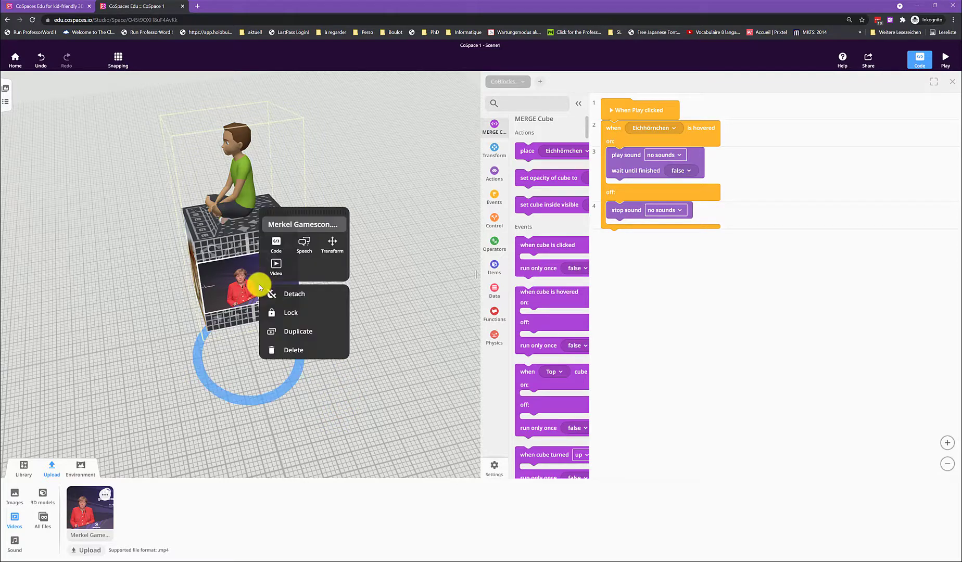
pyautogui.click(281, 270)
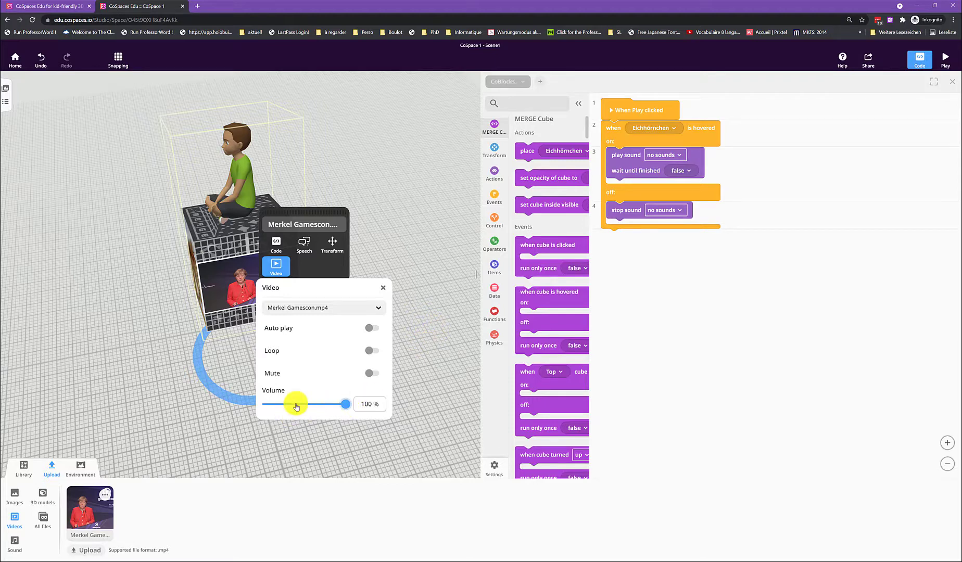
pyautogui.click(298, 442)
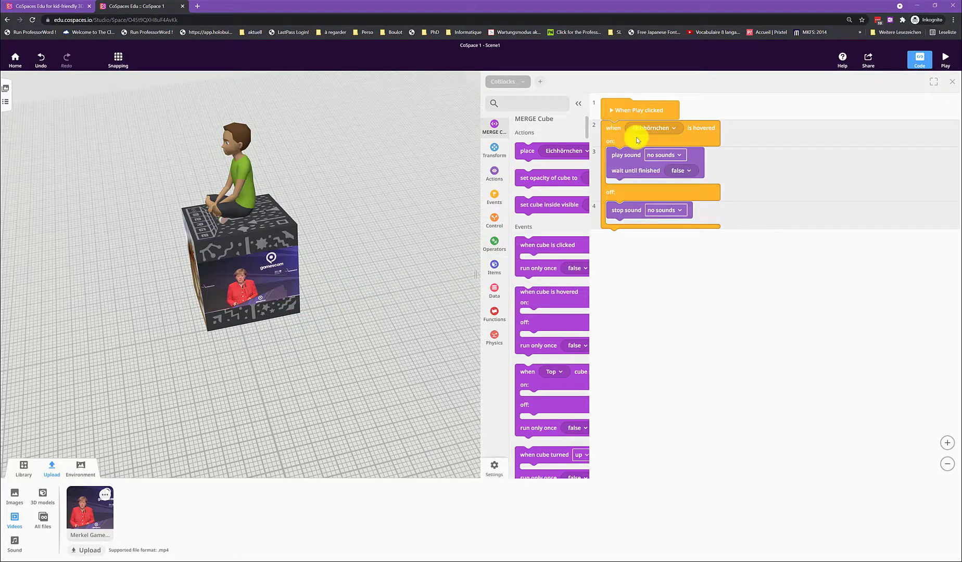
# Step: Duplicate the Eichhörnchen is-hovered event together with its sound blocks
pyautogui.click(620, 138)
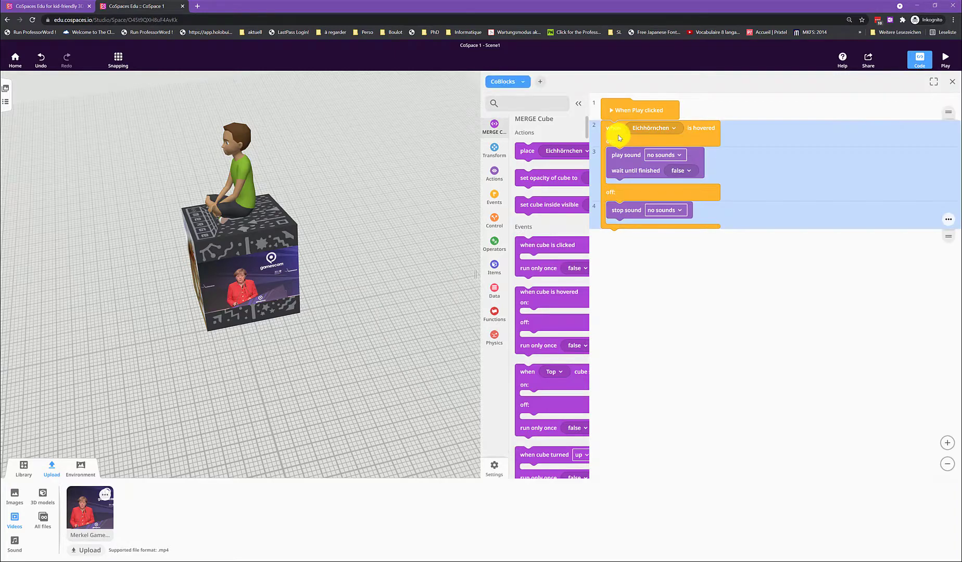
pyautogui.click(493, 204)
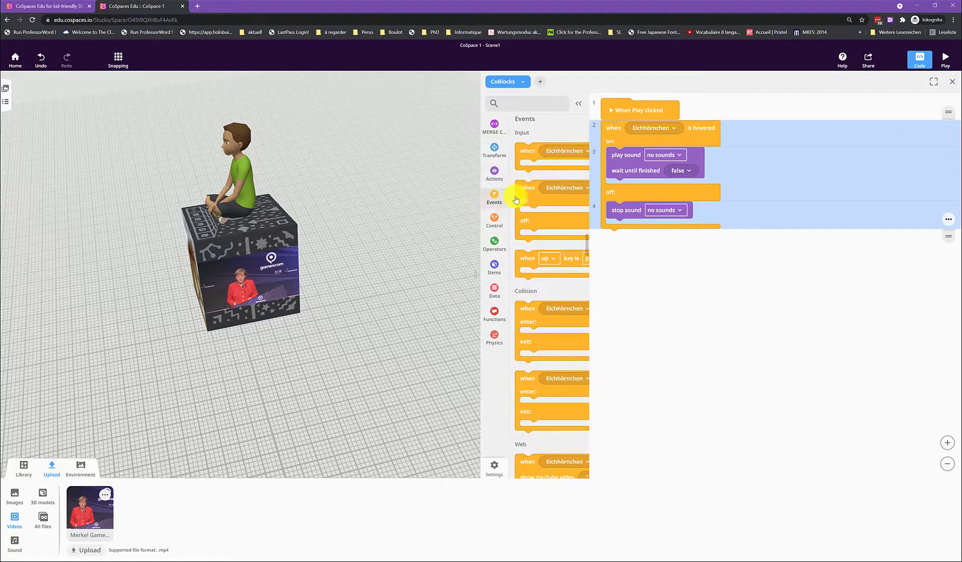
pyautogui.moveTo(517, 194)
pyautogui.mouseDown()
pyautogui.moveTo(537, 200)
pyautogui.moveTo(529, 194)
pyautogui.mouseUp()
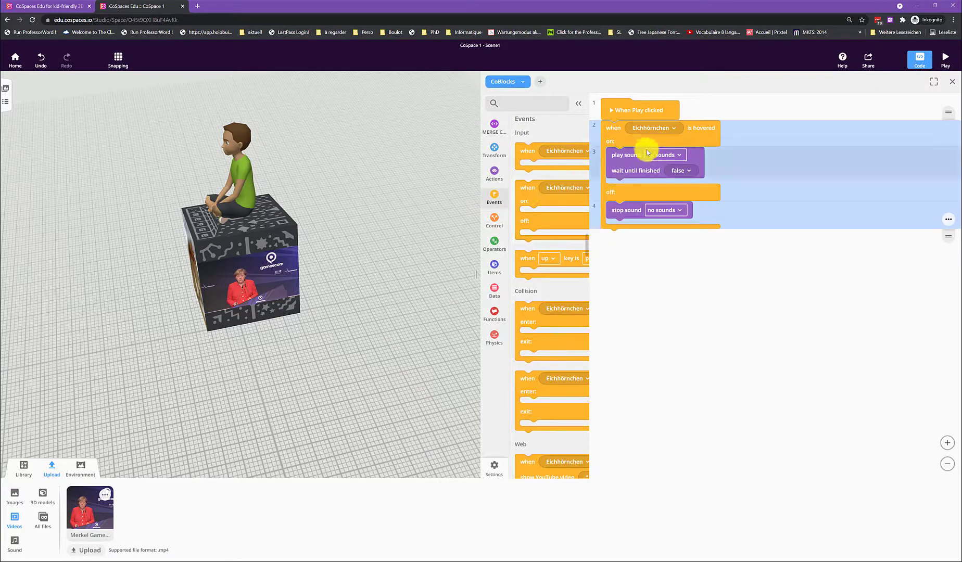
pyautogui.rightClick(707, 131)
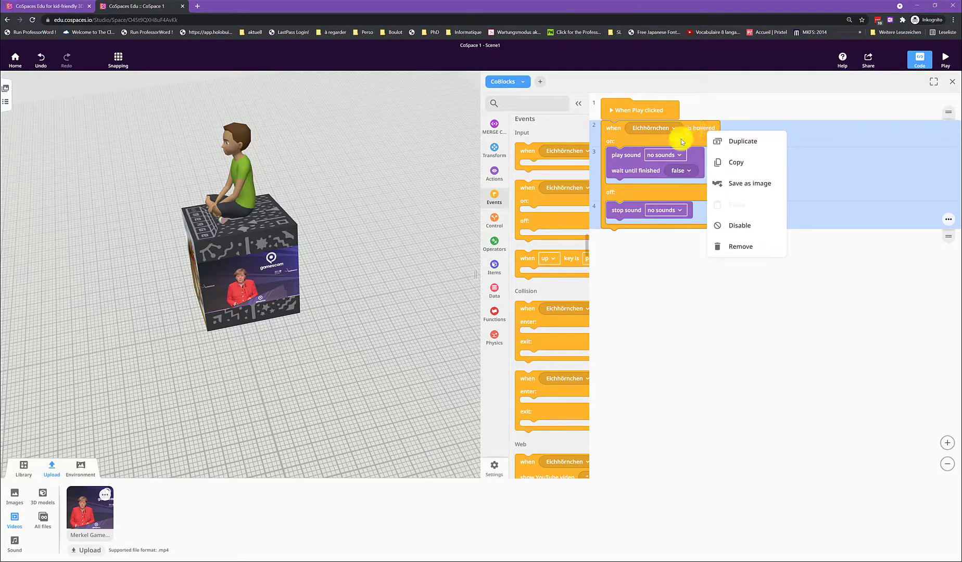
pyautogui.click(737, 142)
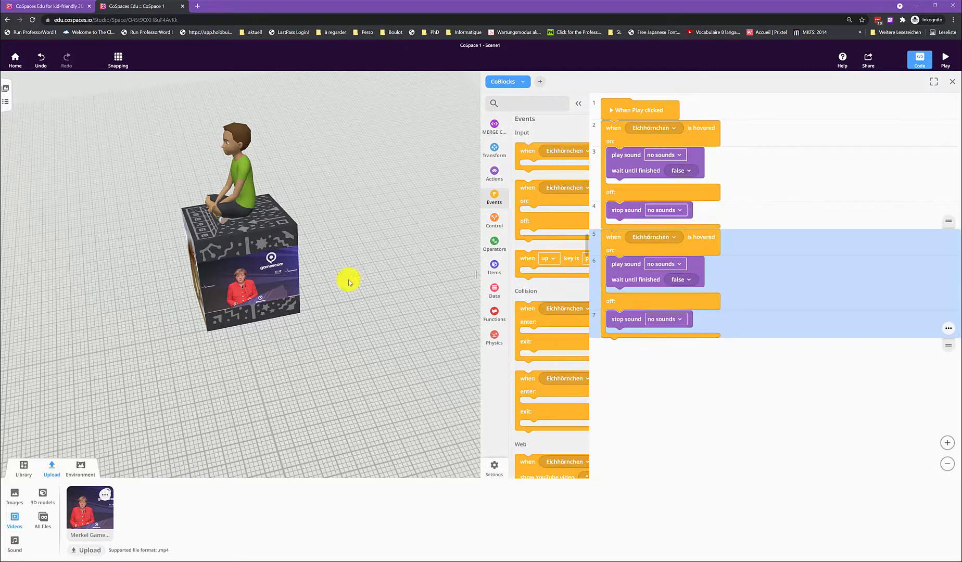
# Step: Enable the attached video's use in CoBlocks and set the duplicated hover event's item to Merkel Gamescon.mp4
pyautogui.click(261, 279)
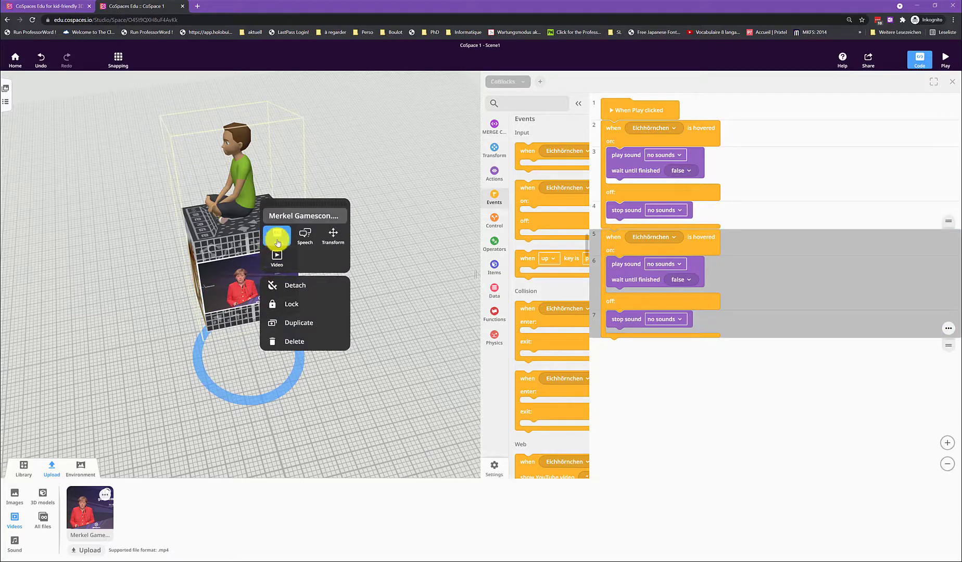
pyautogui.click(276, 237)
pyautogui.click(352, 280)
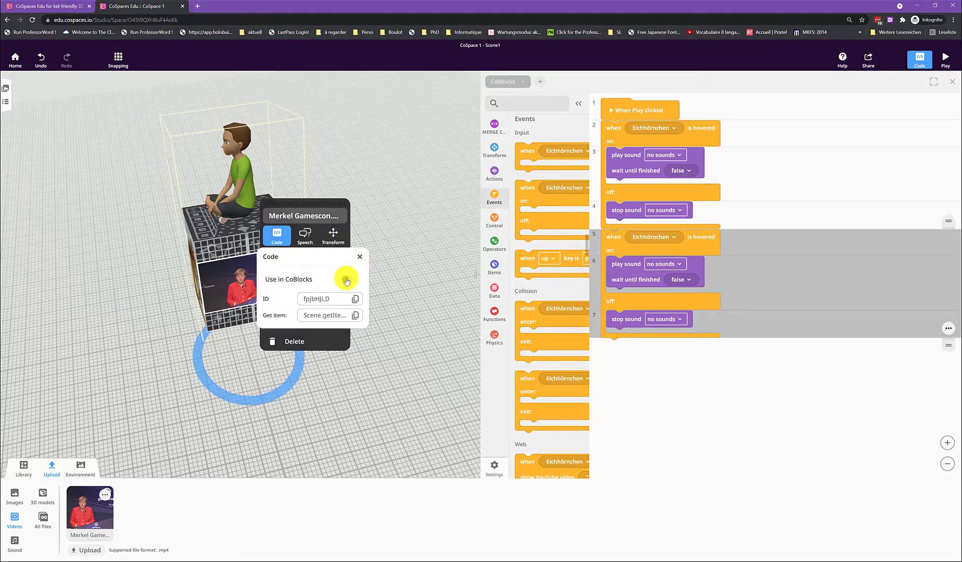
pyautogui.click(647, 246)
pyautogui.click(648, 240)
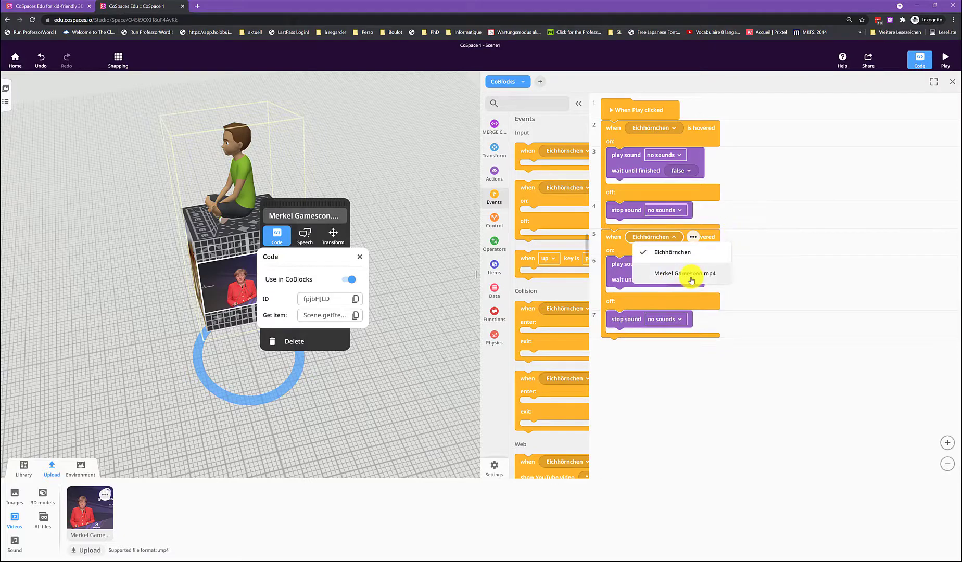
pyautogui.click(685, 275)
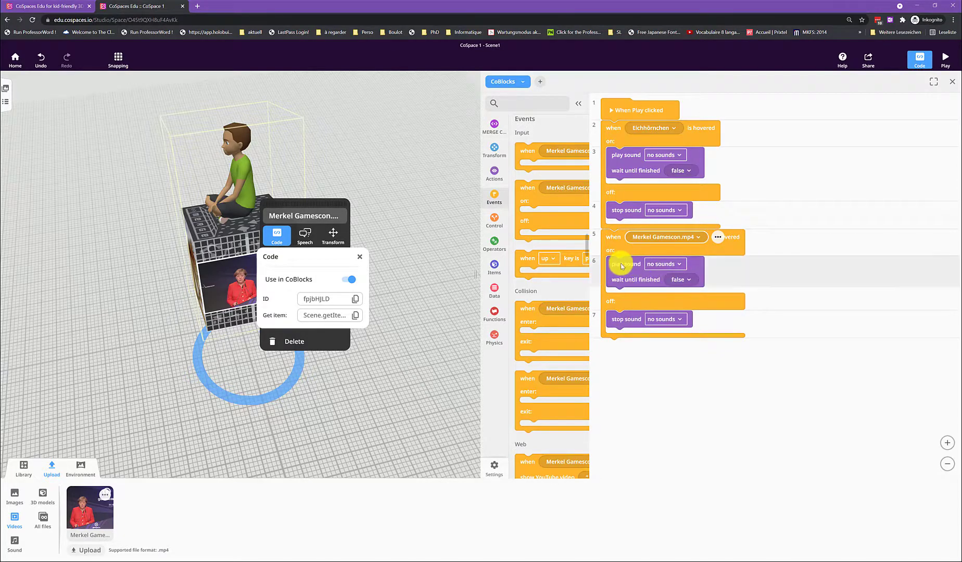
# Step: Replace the video hover event's sound blocks with play video on its on branch and pause video on its off branch, both for Merkel Gamescon.mp4
pyautogui.moveTo(624, 270); pyautogui.dragTo(323, 333)
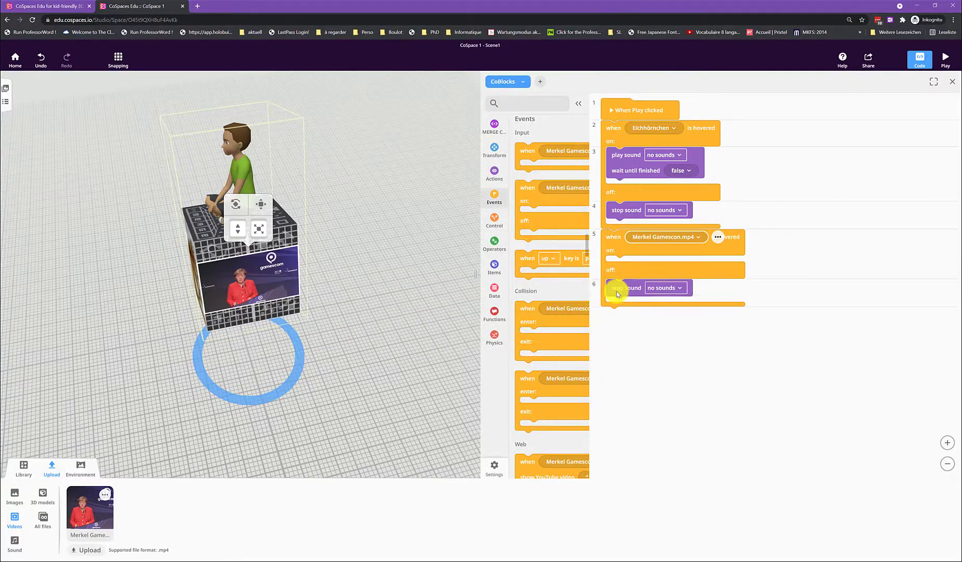
pyautogui.moveTo(616, 287); pyautogui.dragTo(328, 331)
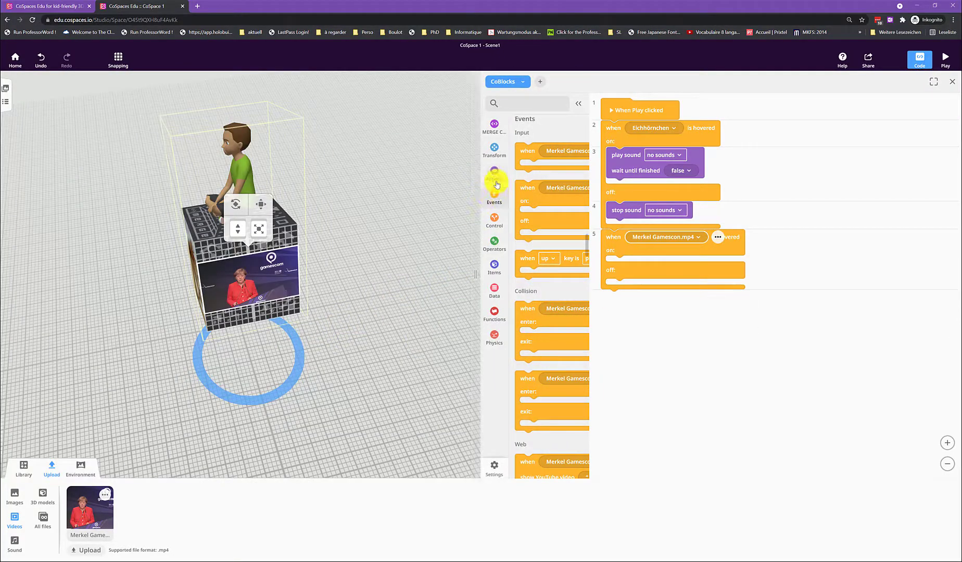
pyautogui.click(494, 176)
pyautogui.scroll(-3, 549, 348)
pyautogui.scroll(-4, 549, 349)
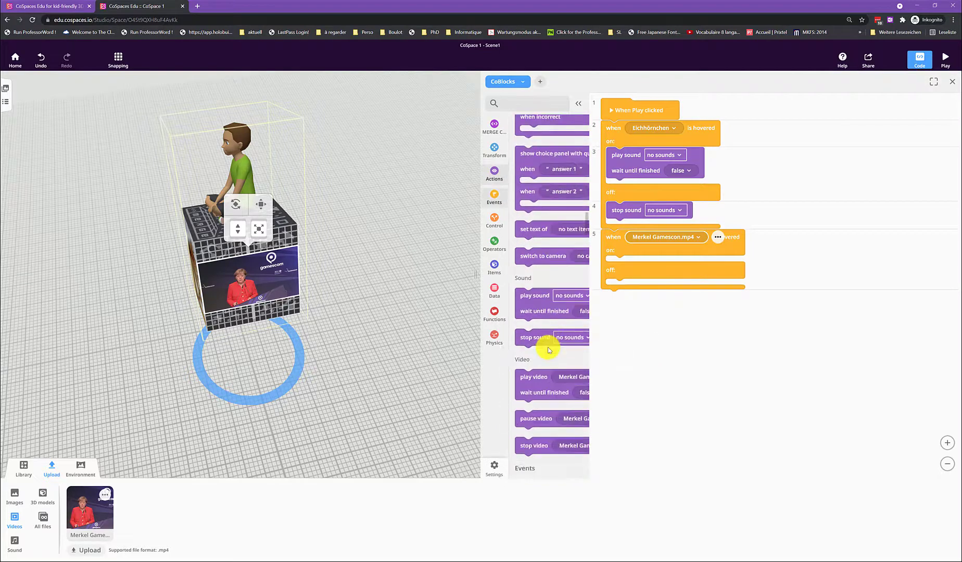
pyautogui.moveTo(529, 347); pyautogui.dragTo(618, 264)
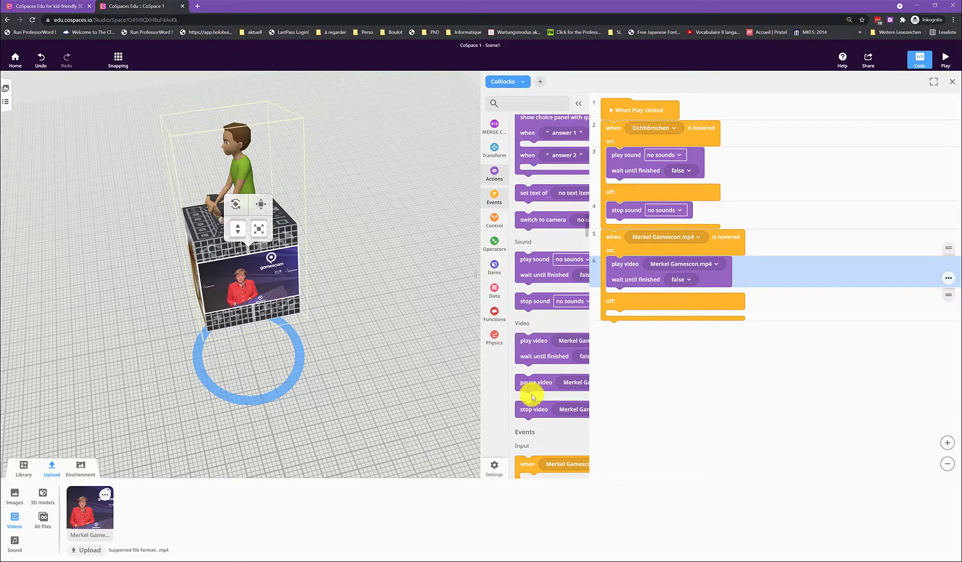
pyautogui.moveTo(531, 390); pyautogui.dragTo(621, 315)
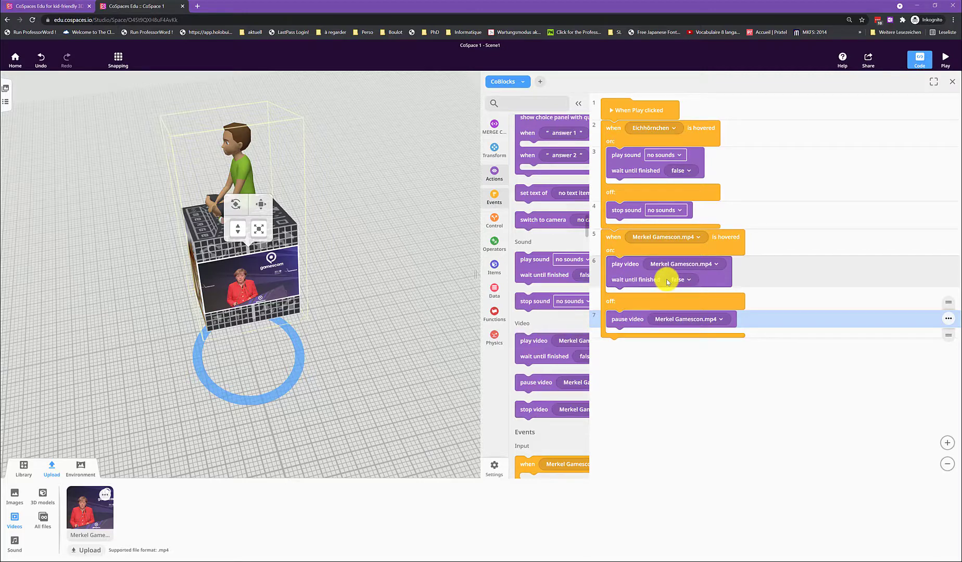
# Step: Show the list of scenes and look at the options available for Scene1
pyautogui.click(375, 426)
pyautogui.moveTo(188, 388); pyautogui.dragTo(310, 402)
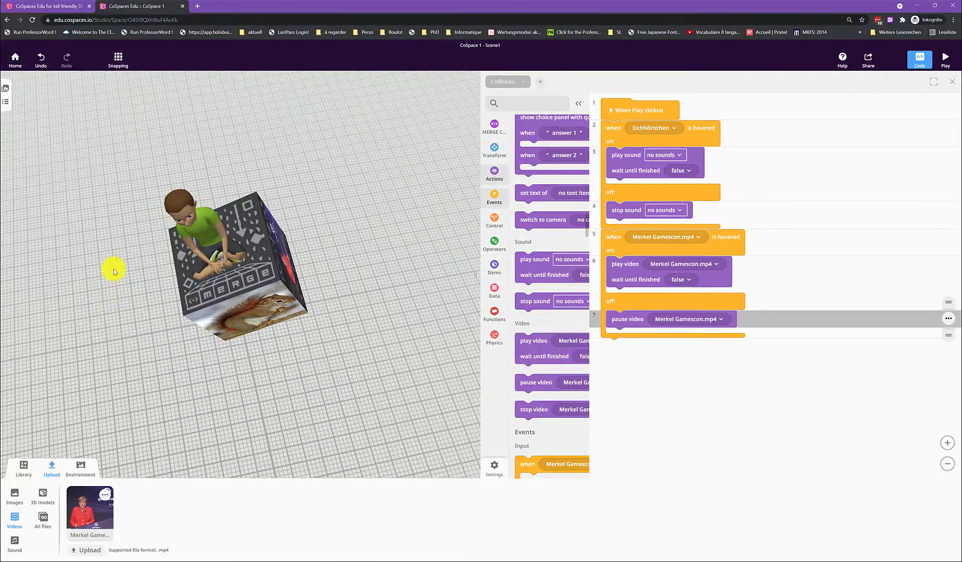
pyautogui.click(6, 88)
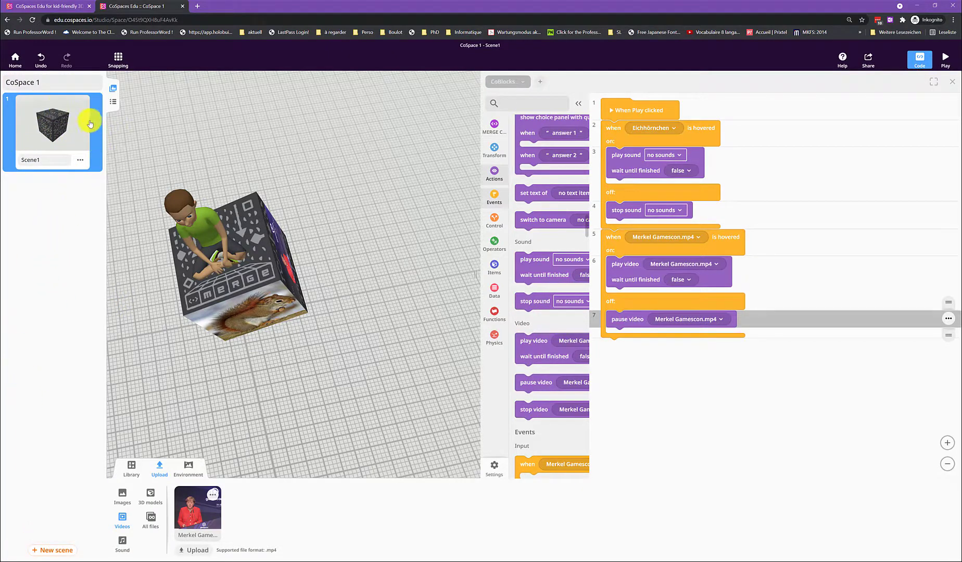
pyautogui.click(80, 159)
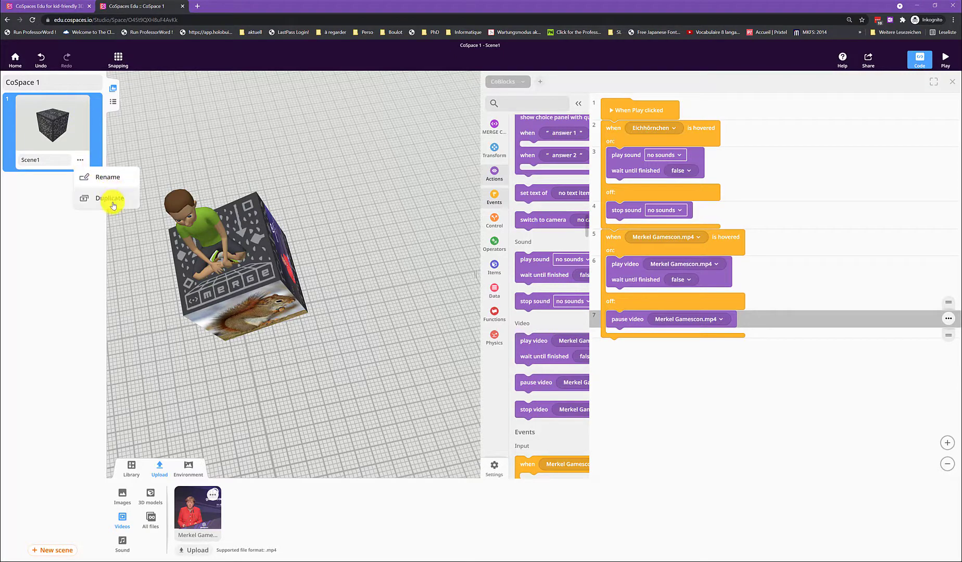
pyautogui.click(65, 262)
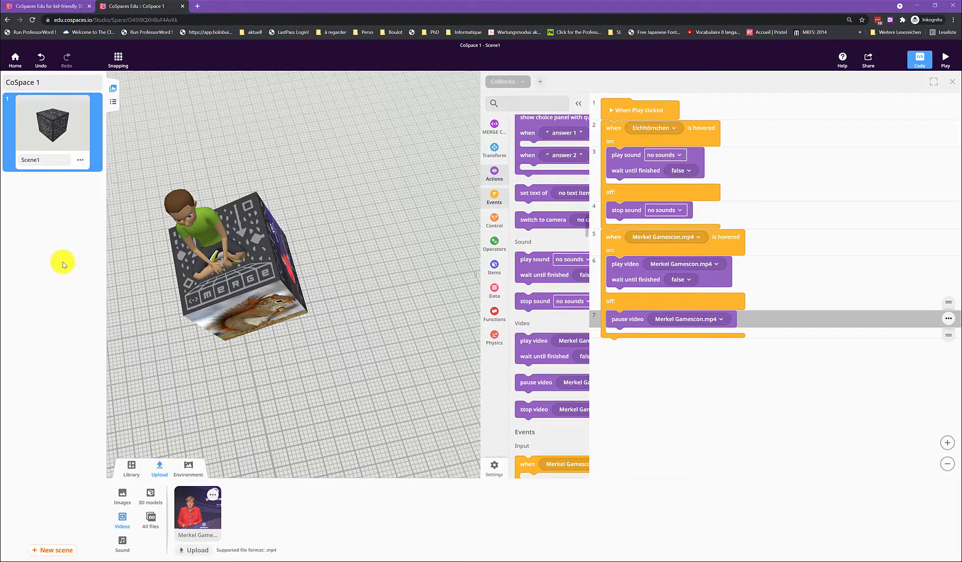
# Step: Place a cat from the land animals library in front of the Merge Cube and start attaching it to another item
pyautogui.click(133, 473)
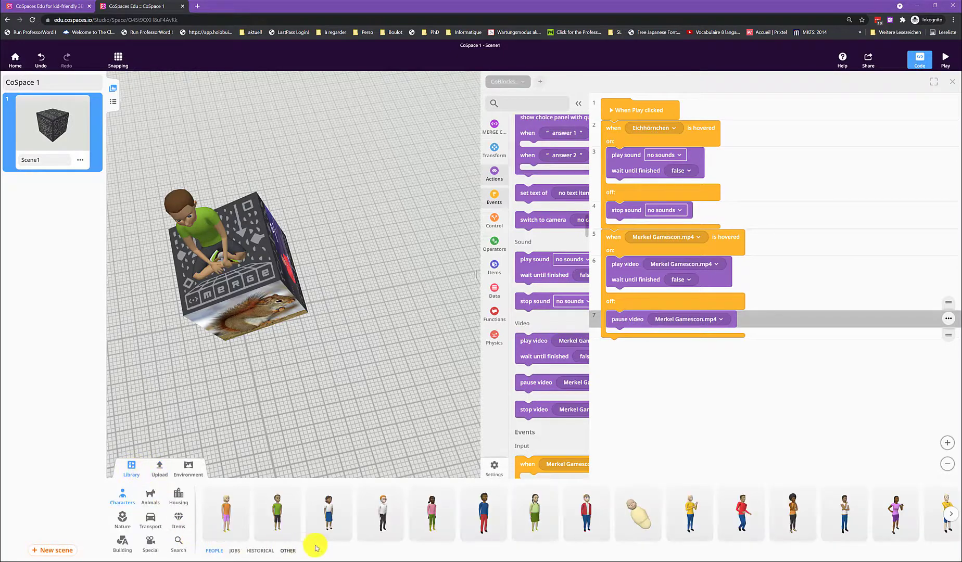
pyautogui.click(158, 498)
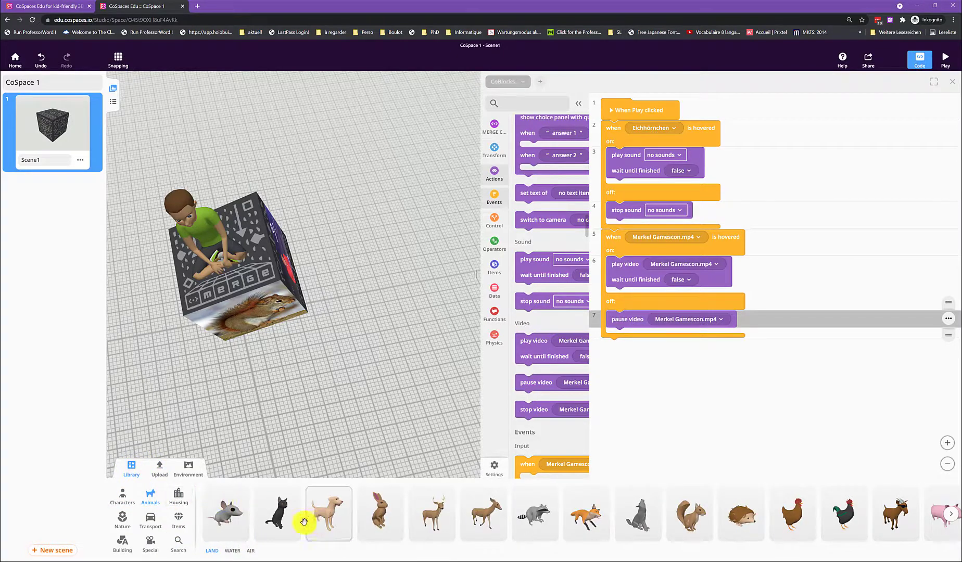
pyautogui.moveTo(279, 513); pyautogui.dragTo(241, 371)
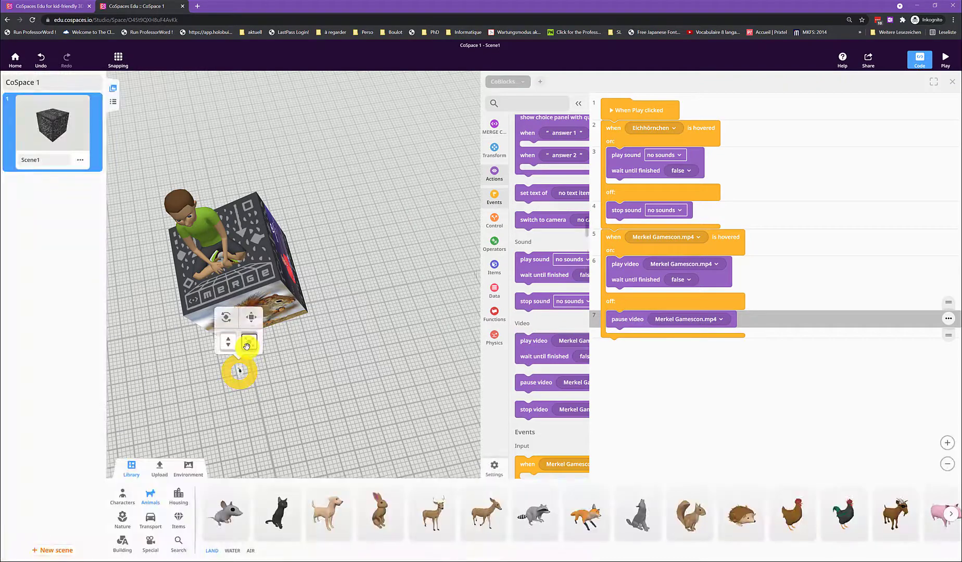
pyautogui.rightClick(241, 371)
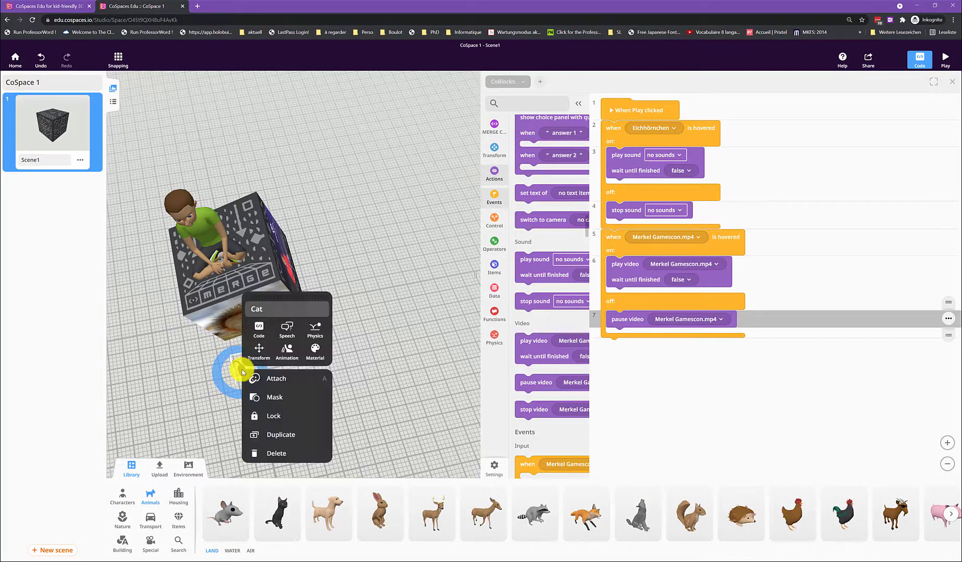
pyautogui.click(275, 378)
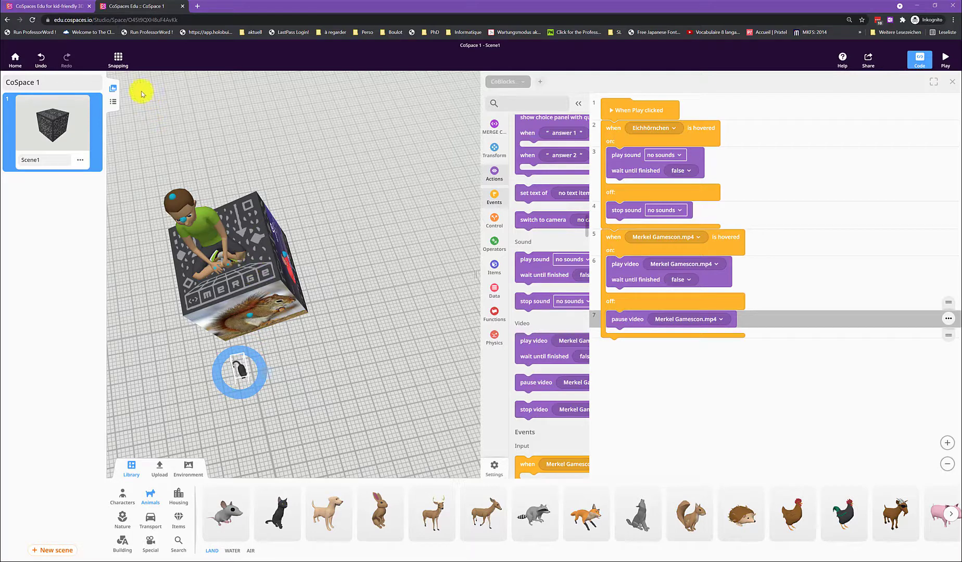
# Step: Enable Snap to items, move the cat onto the Merge Cube and rotate it slightly
pyautogui.click(126, 68)
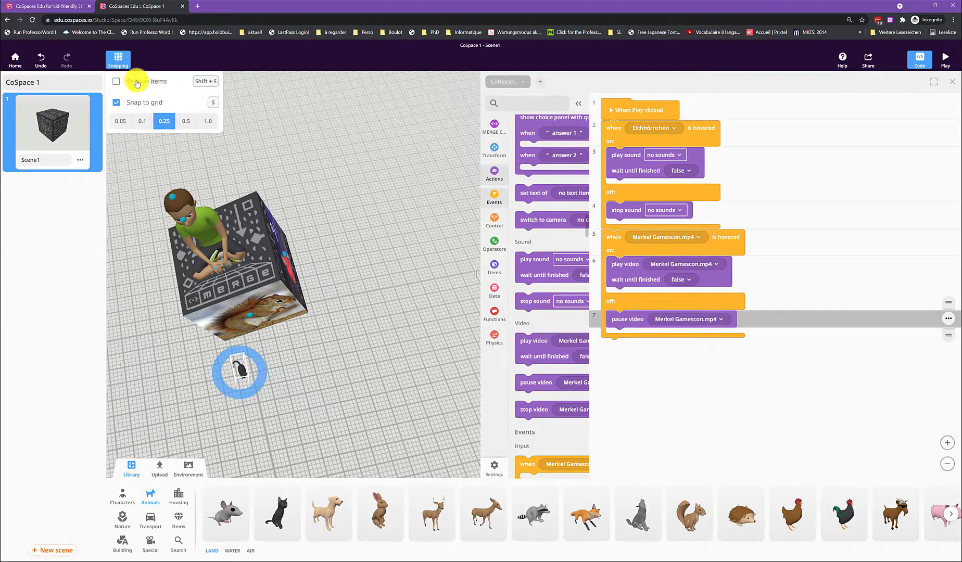
pyautogui.click(132, 82)
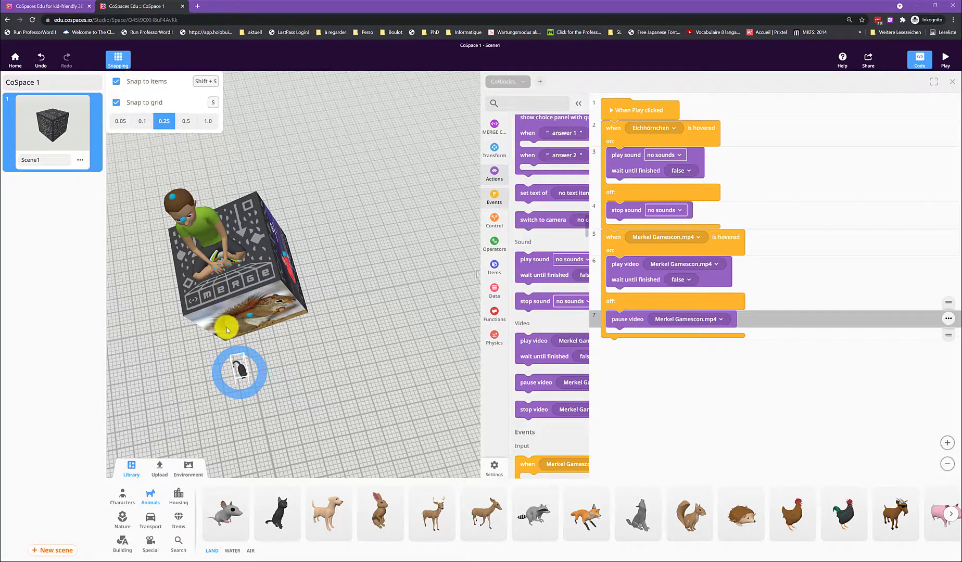
pyautogui.click(241, 374)
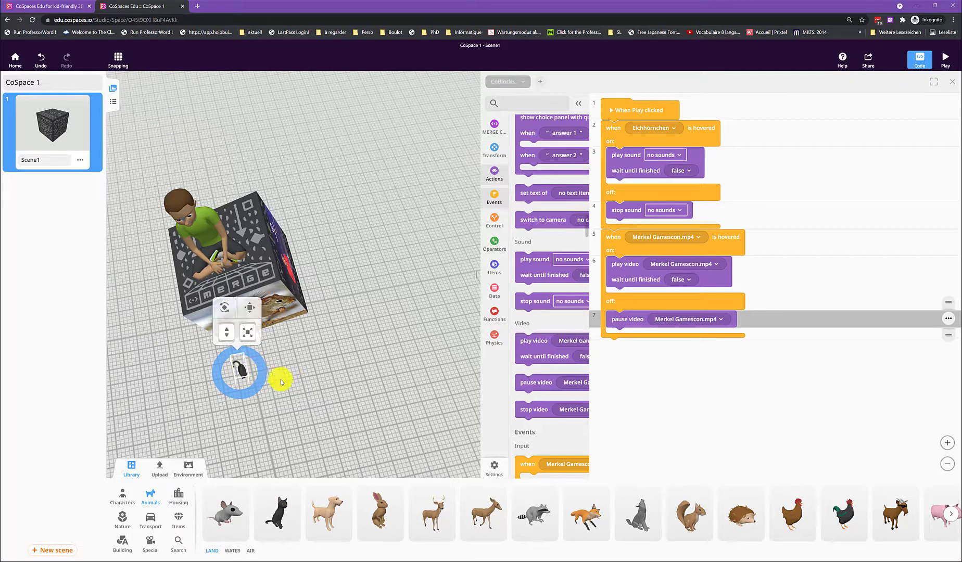
pyautogui.moveTo(236, 370); pyautogui.dragTo(264, 267)
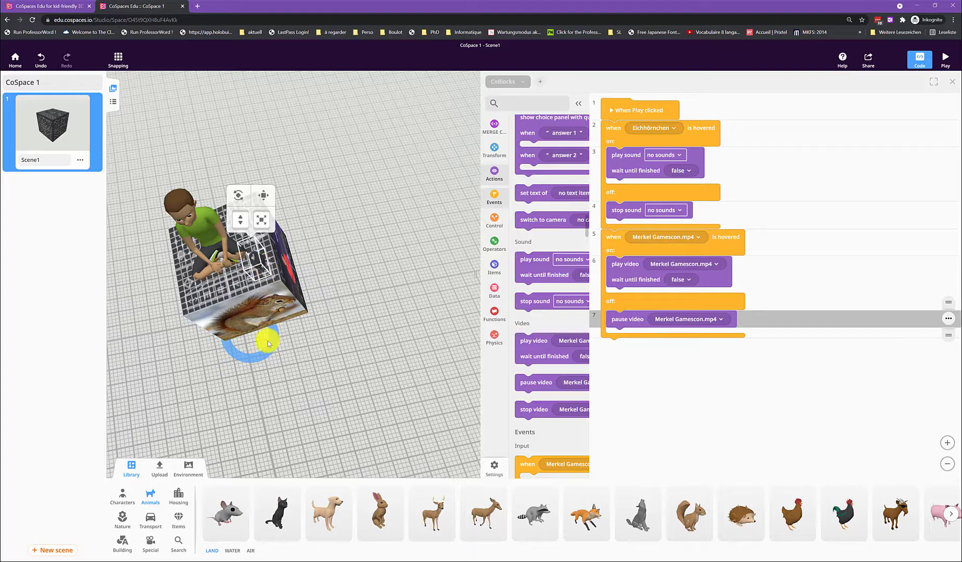
pyautogui.moveTo(260, 351); pyautogui.dragTo(249, 353)
pyautogui.click(336, 380)
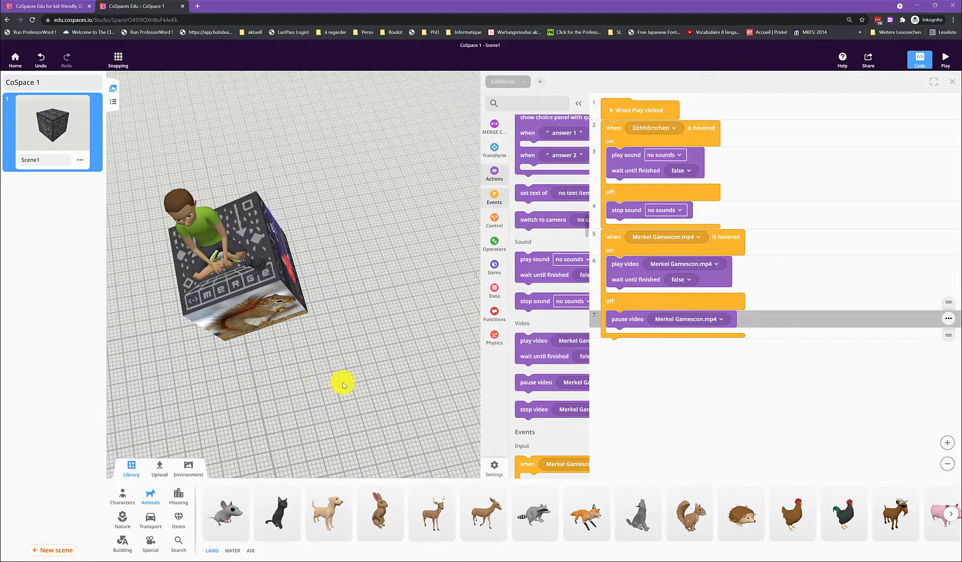
# Step: Play the scene and examine the cube's squirrel and video faces from different angles
pyautogui.moveTo(343, 381); pyautogui.dragTo(365, 359)
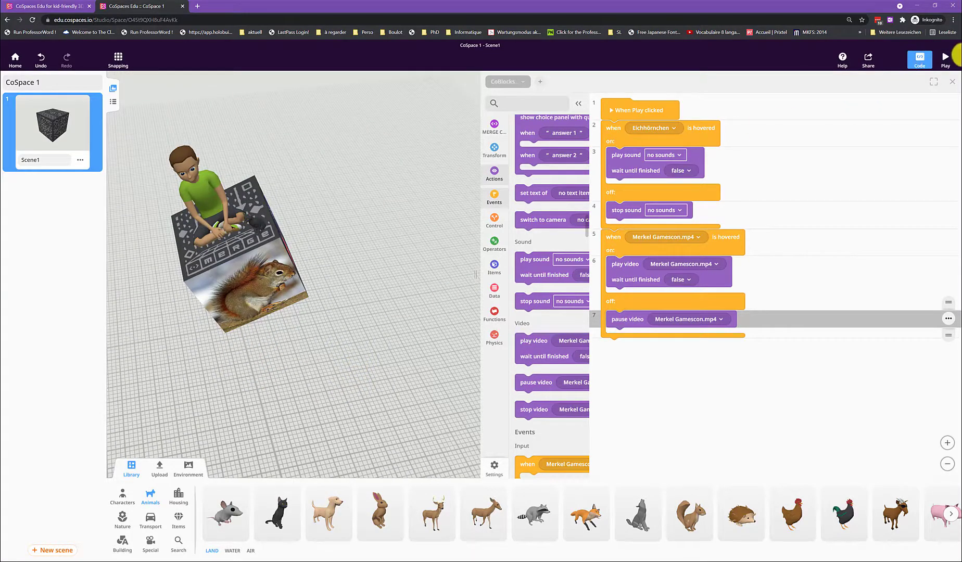
pyautogui.click(944, 58)
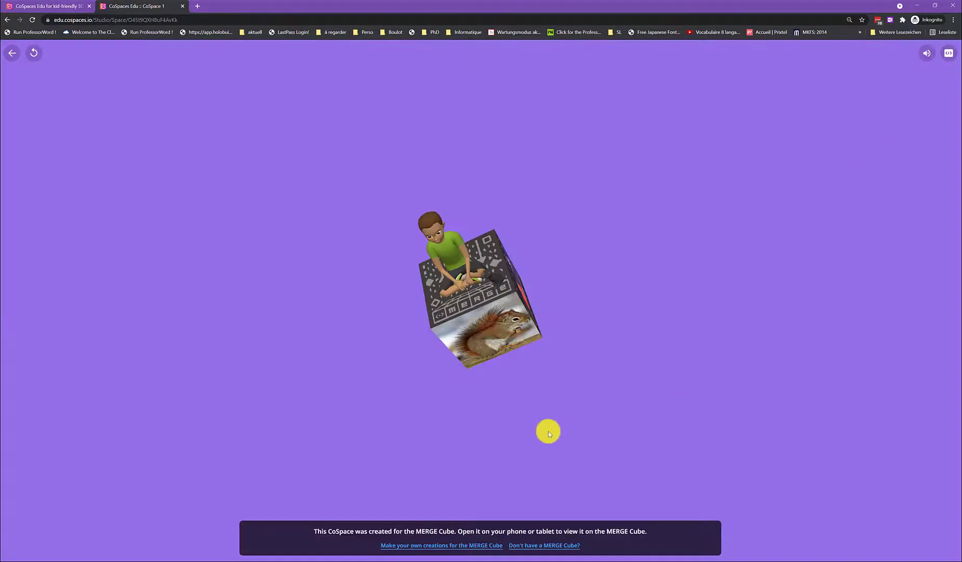
pyautogui.moveTo(547, 431); pyautogui.dragTo(567, 394)
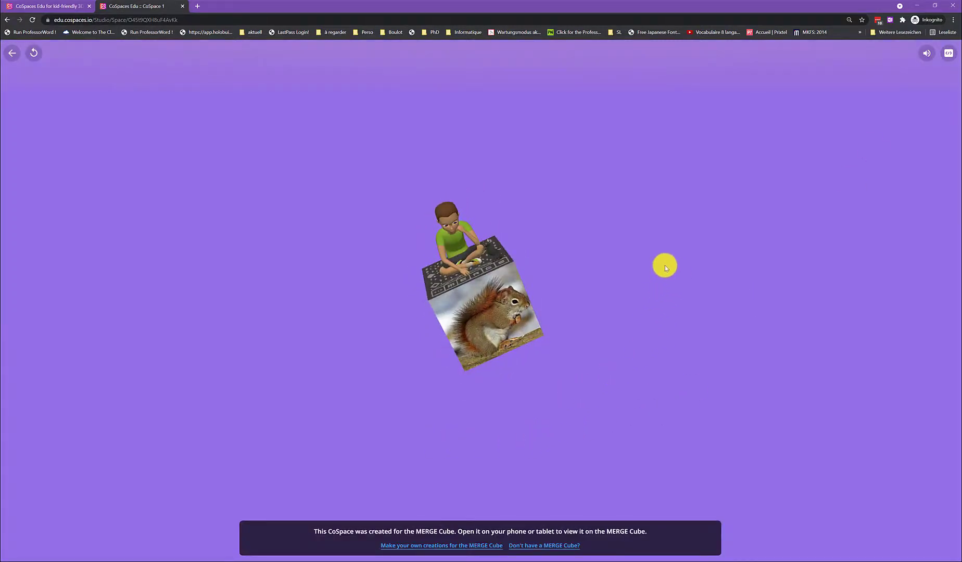
pyautogui.moveTo(578, 413); pyautogui.dragTo(517, 436)
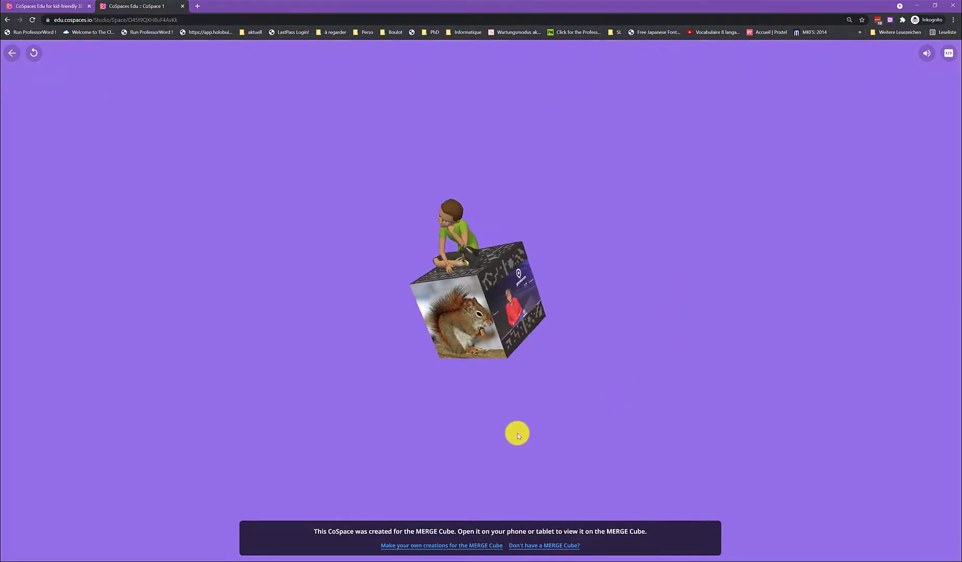